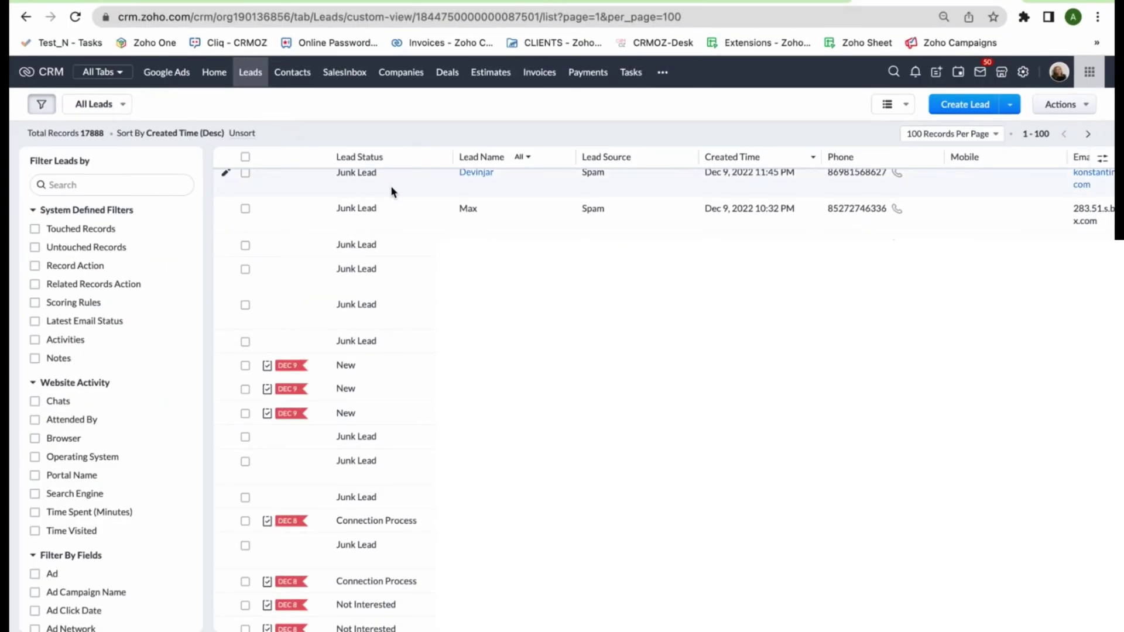
# Step: Merge the two dynainbox Max duplicate leads into one Max lead record
pyautogui.click(466, 210)
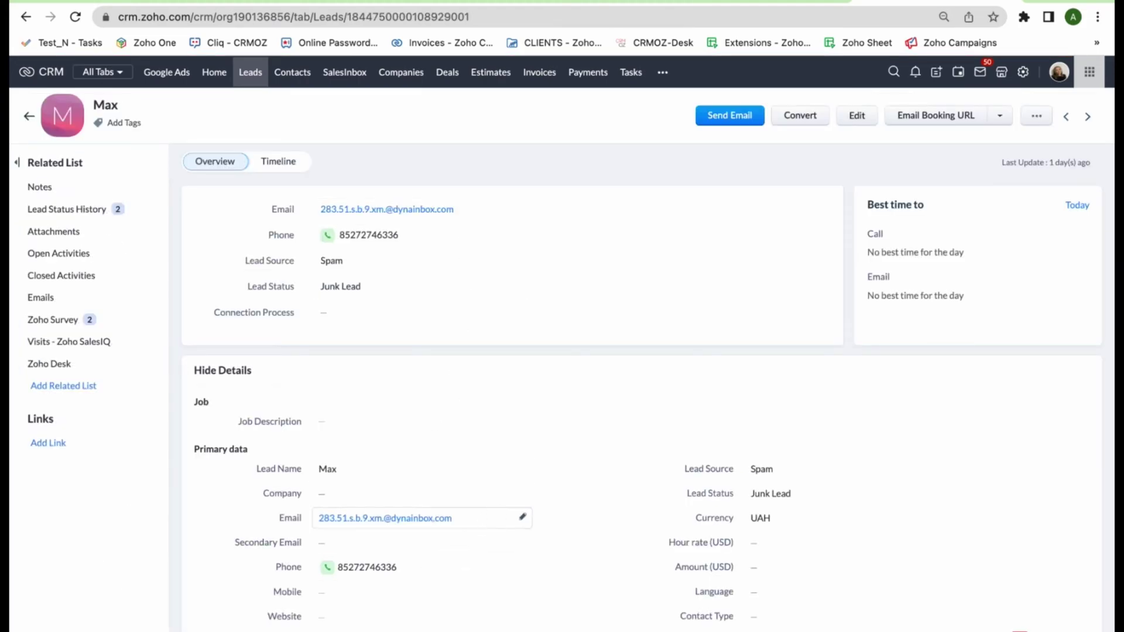
pyautogui.click(1037, 115)
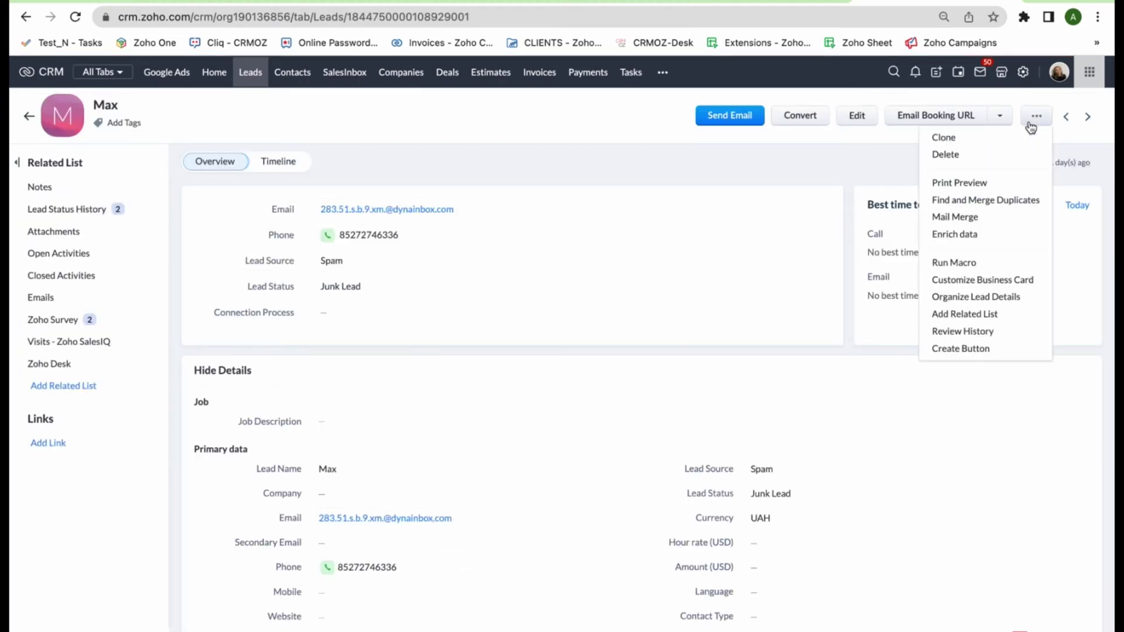
pyautogui.click(1034, 207)
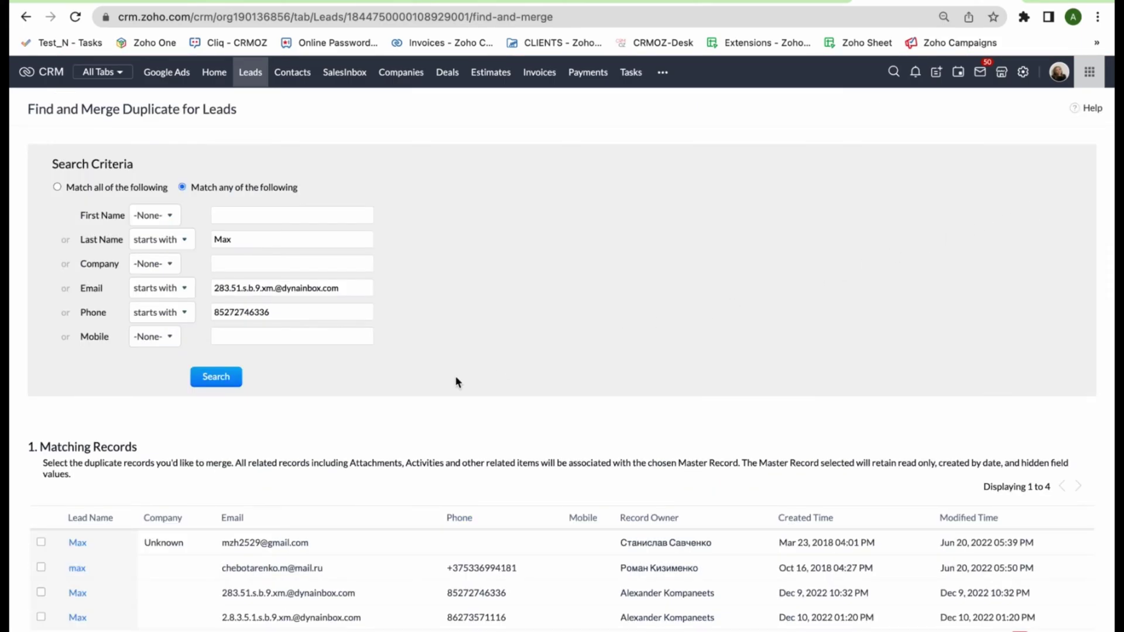
pyautogui.scroll(-1, 336, 424)
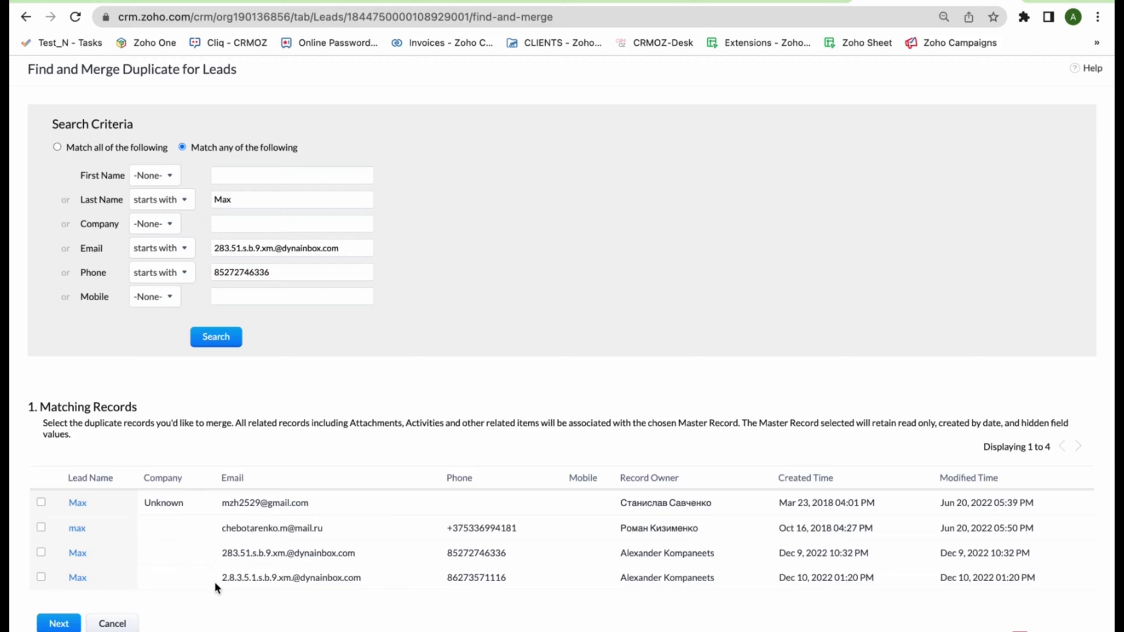
pyautogui.click(40, 553)
pyautogui.click(58, 624)
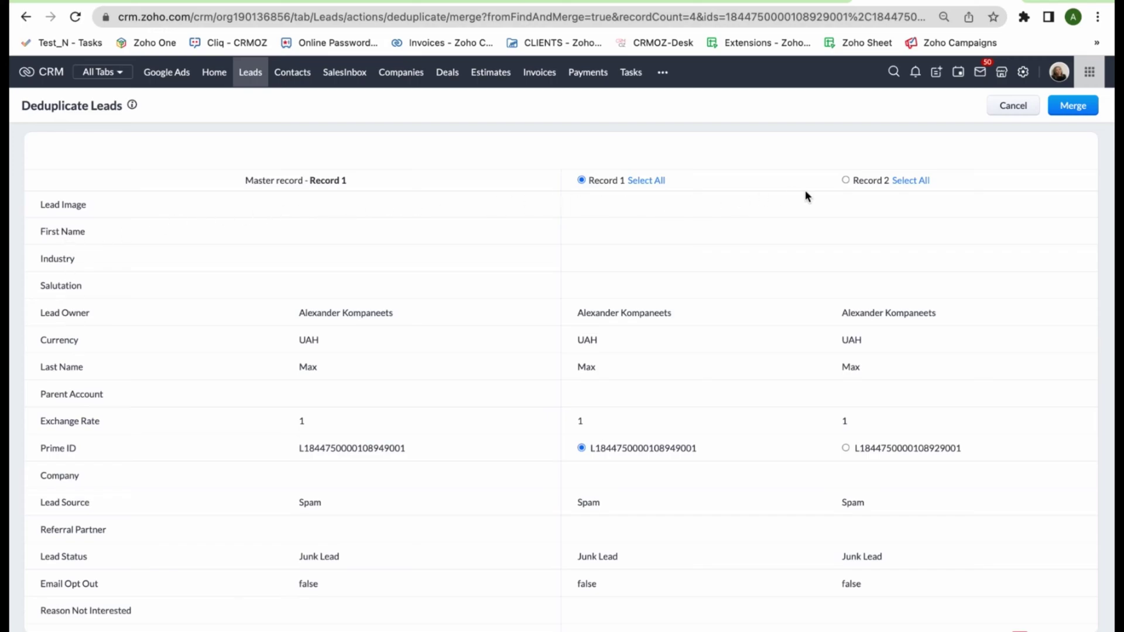
pyautogui.scroll(-1, 633, 227)
pyautogui.scroll(-1, 633, 228)
pyautogui.scroll(-1, 633, 228)
pyautogui.scroll(-2, 632, 221)
pyautogui.scroll(-2, 632, 221)
pyautogui.scroll(-4, 632, 222)
pyautogui.scroll(-3, 633, 224)
pyautogui.scroll(-2, 633, 228)
pyautogui.scroll(-2, 633, 227)
pyautogui.scroll(-1, 633, 227)
pyautogui.scroll(-1, 632, 228)
pyautogui.click(1068, 112)
pyautogui.click(669, 186)
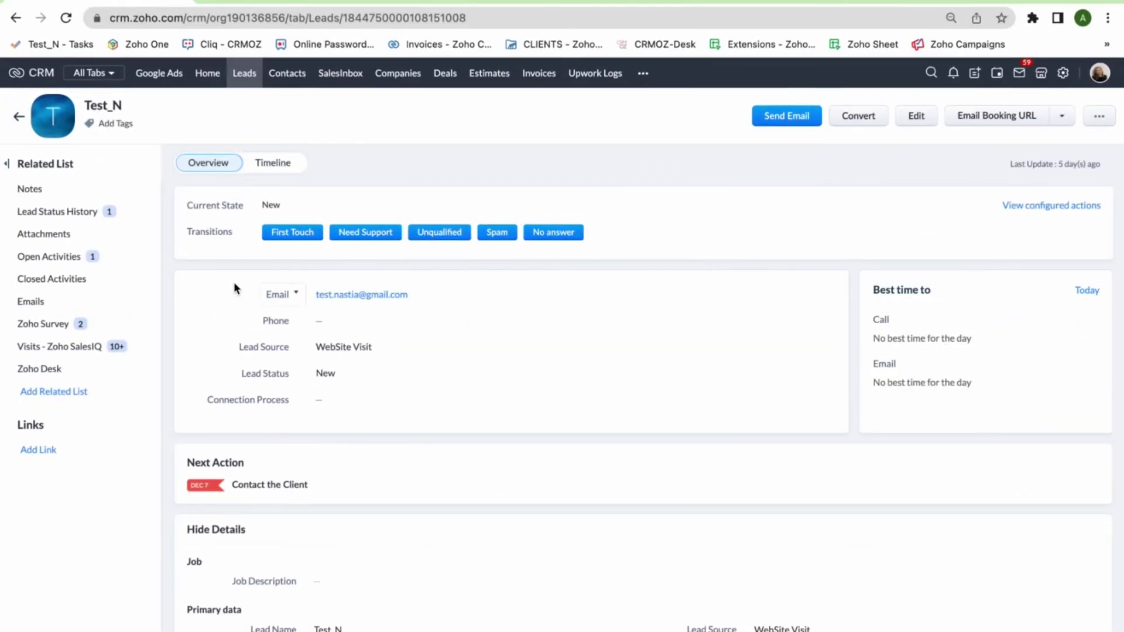
pyautogui.scroll(-3, 642, 396)
pyautogui.scroll(-5, 642, 395)
pyautogui.scroll(-5, 641, 396)
pyautogui.scroll(4, 642, 395)
pyautogui.scroll(3, 291, 527)
pyautogui.scroll(2, 289, 571)
# Step: Set Test_N's website to google.com and save Zia-enriched Google company, phone and address data
pyautogui.click(321, 530)
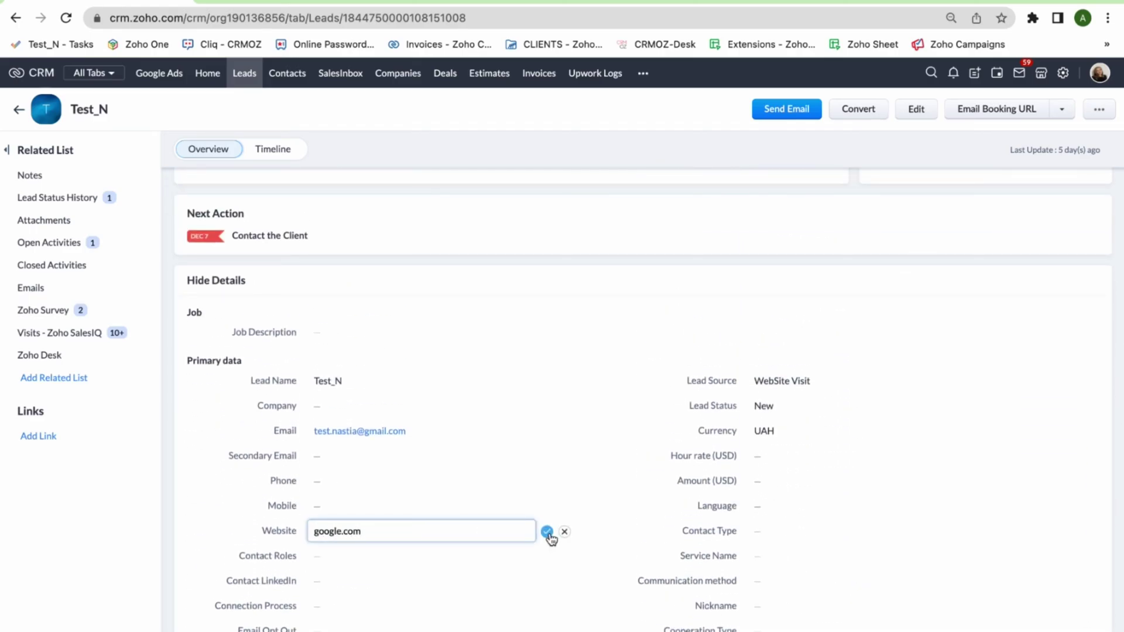
pyautogui.click(547, 532)
pyautogui.click(1099, 109)
pyautogui.click(1016, 229)
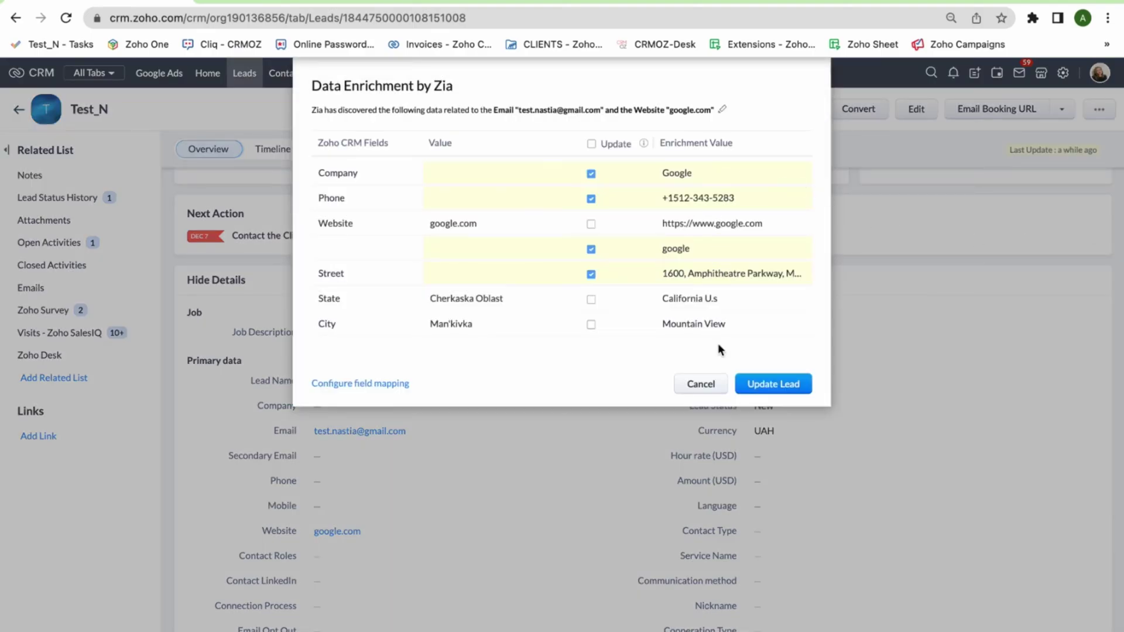
pyautogui.click(756, 385)
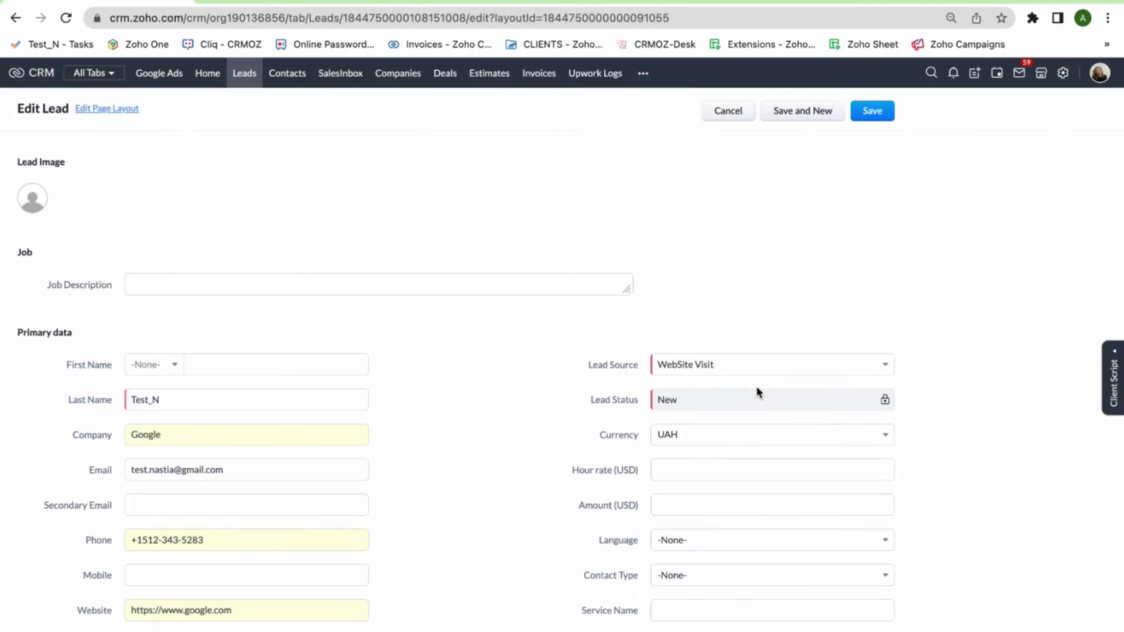
pyautogui.scroll(-3, 421, 516)
pyautogui.scroll(-5, 419, 519)
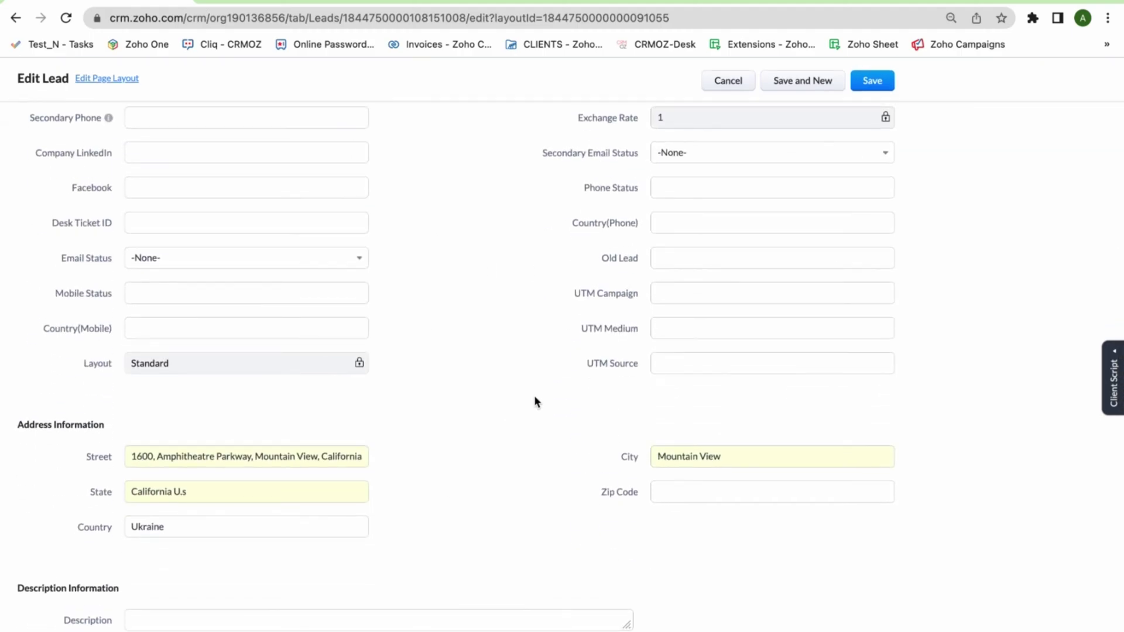
pyautogui.click(865, 84)
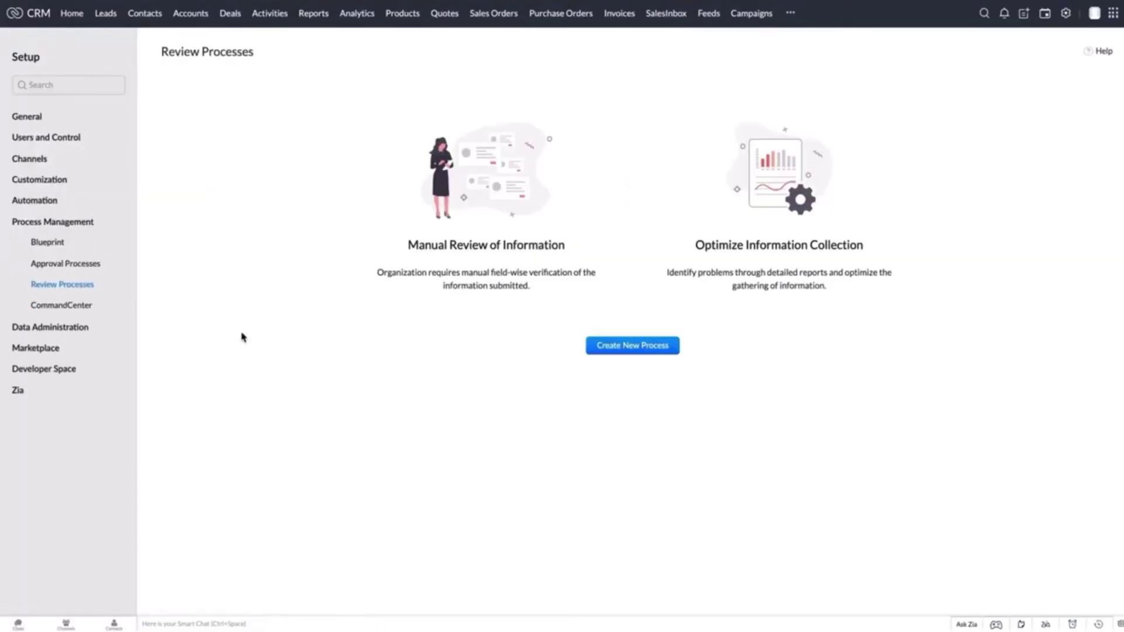
# Step: Create a new Application Review process and choose the fields to review
pyautogui.click(621, 349)
pyautogui.click(527, 111)
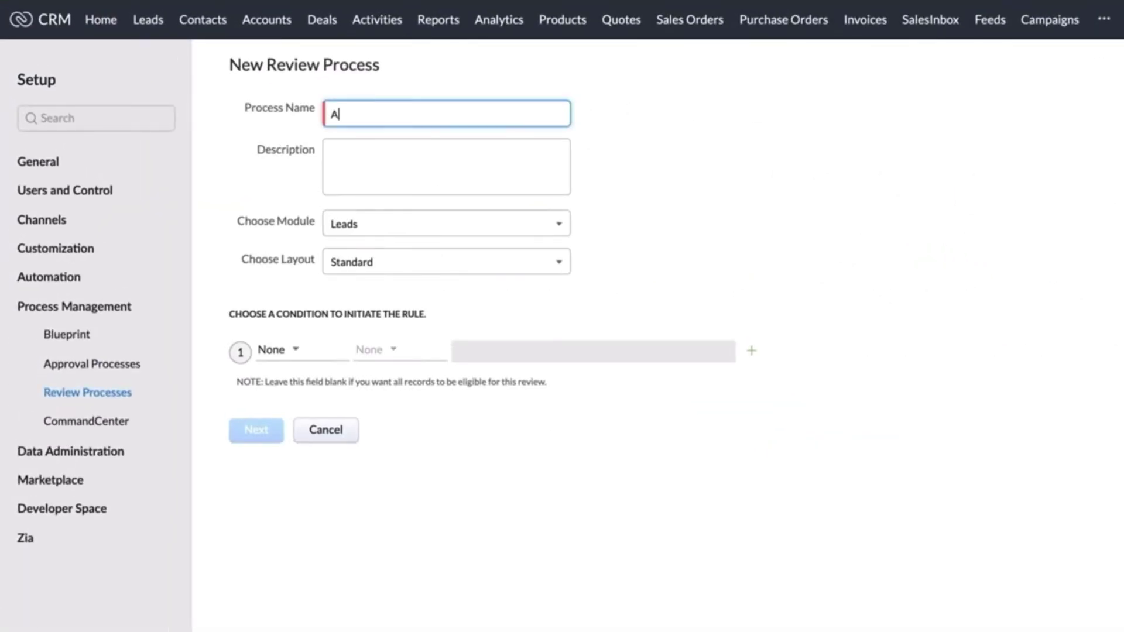
pyautogui.write('A')
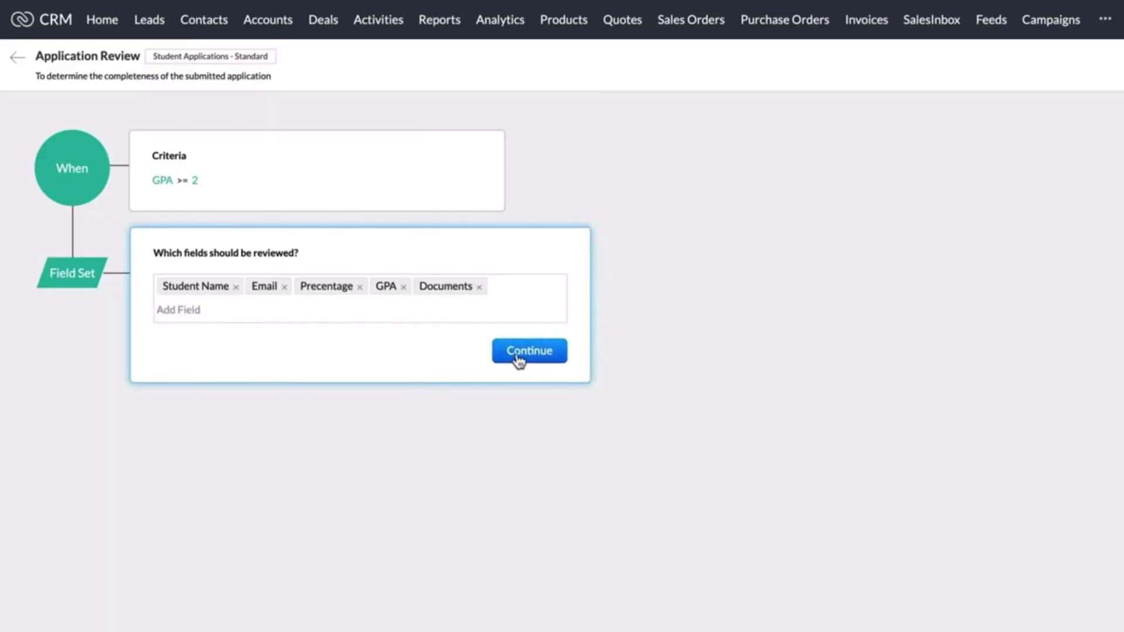
pyautogui.click(516, 355)
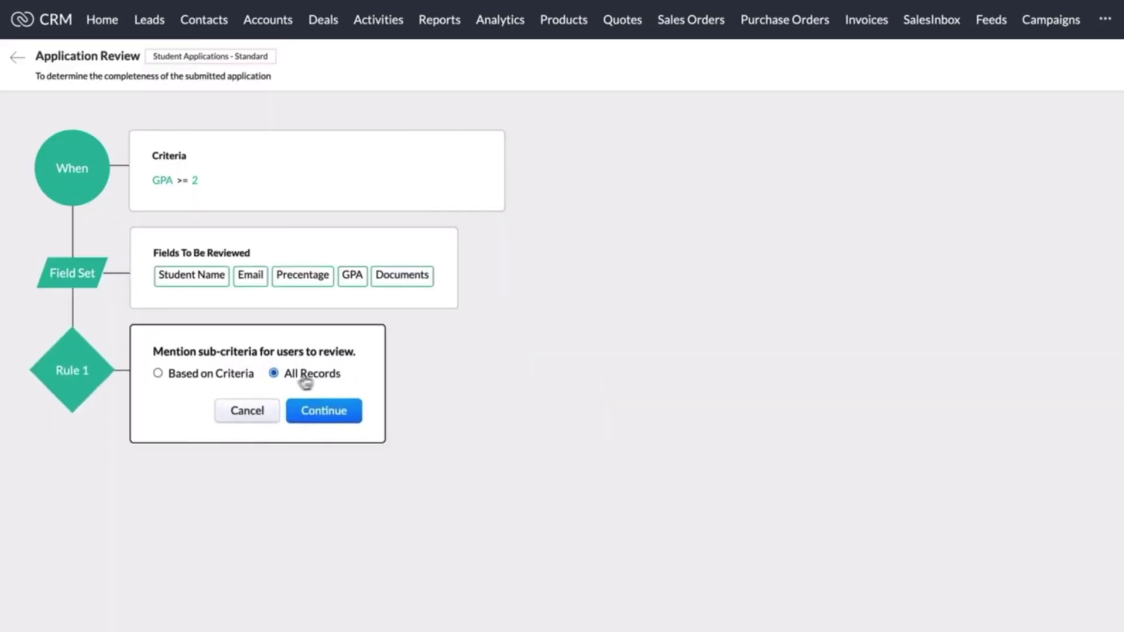
# Step: Add a first rule limiting review to applications whose State is Texas
pyautogui.click(236, 378)
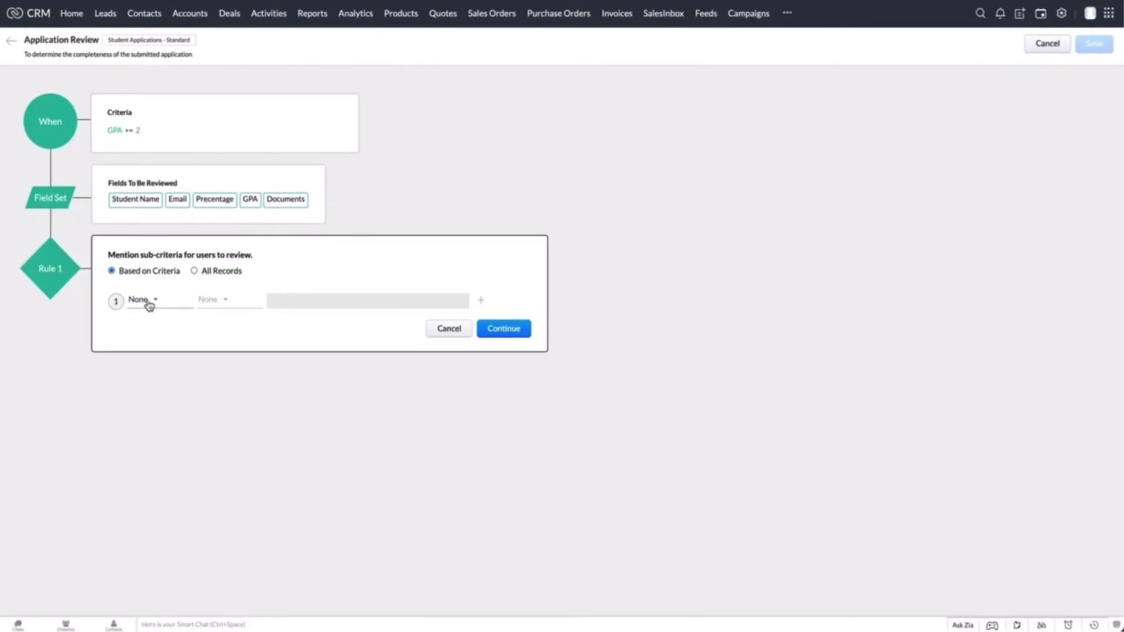
pyautogui.click(149, 305)
pyautogui.write('sta')
pyautogui.click(144, 336)
pyautogui.write('te')
pyautogui.click(299, 346)
pyautogui.click(503, 328)
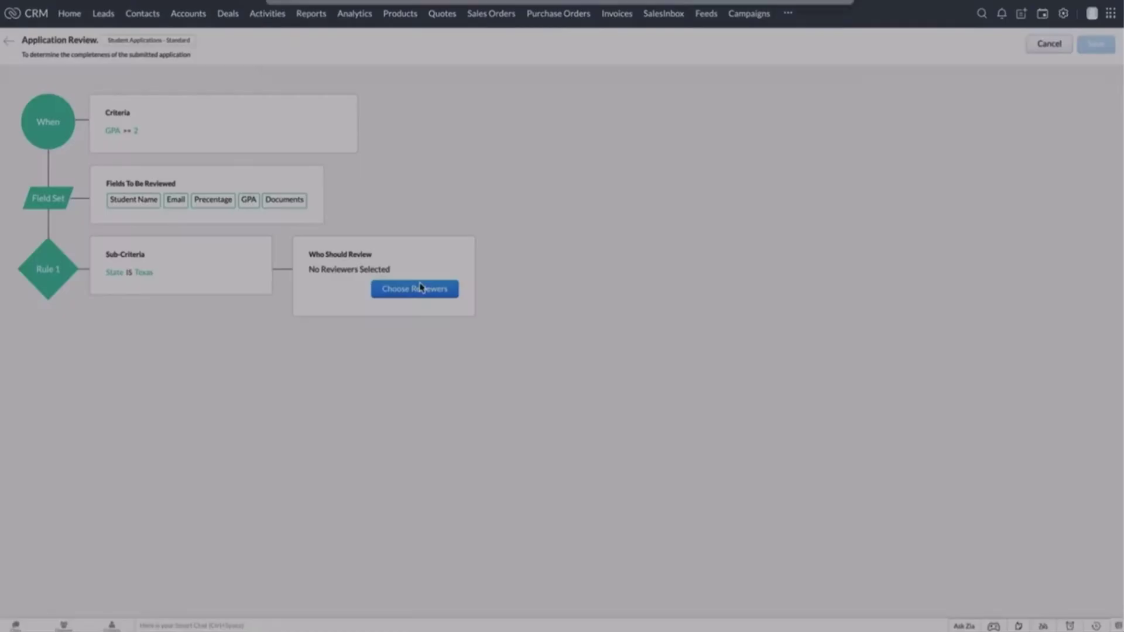
# Step: Assign a reviewer to the Texas rule and add a second New York rule with its reviewer
pyautogui.click(444, 287)
pyautogui.click(457, 83)
pyautogui.click(810, 295)
pyautogui.click(431, 359)
pyautogui.click(373, 130)
pyautogui.click(814, 292)
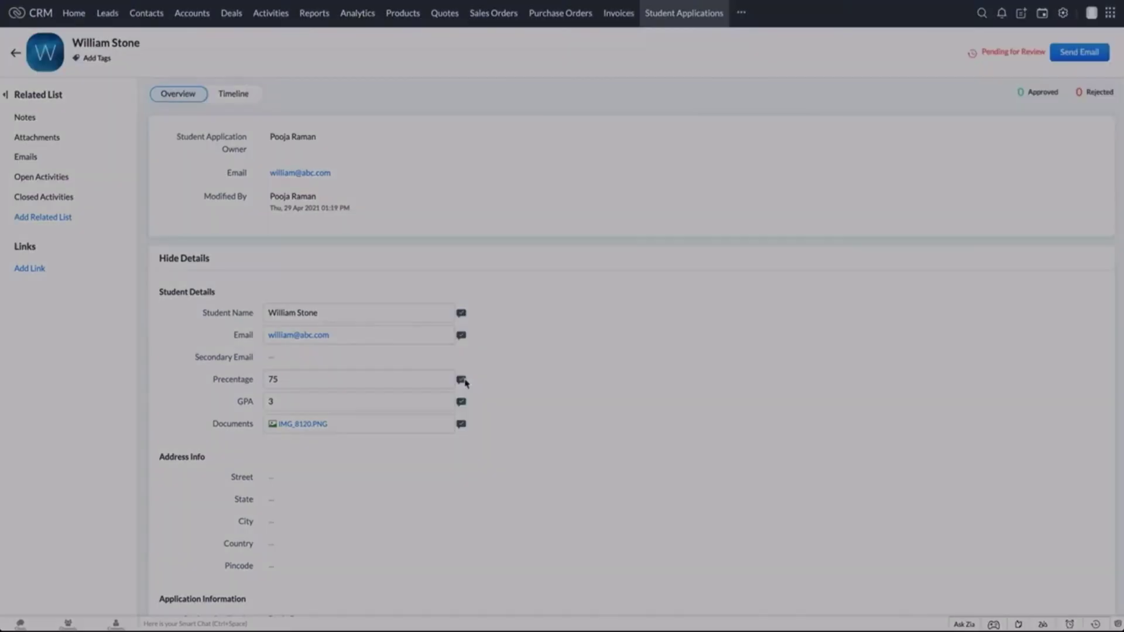
pyautogui.click(462, 380)
pyautogui.click(497, 450)
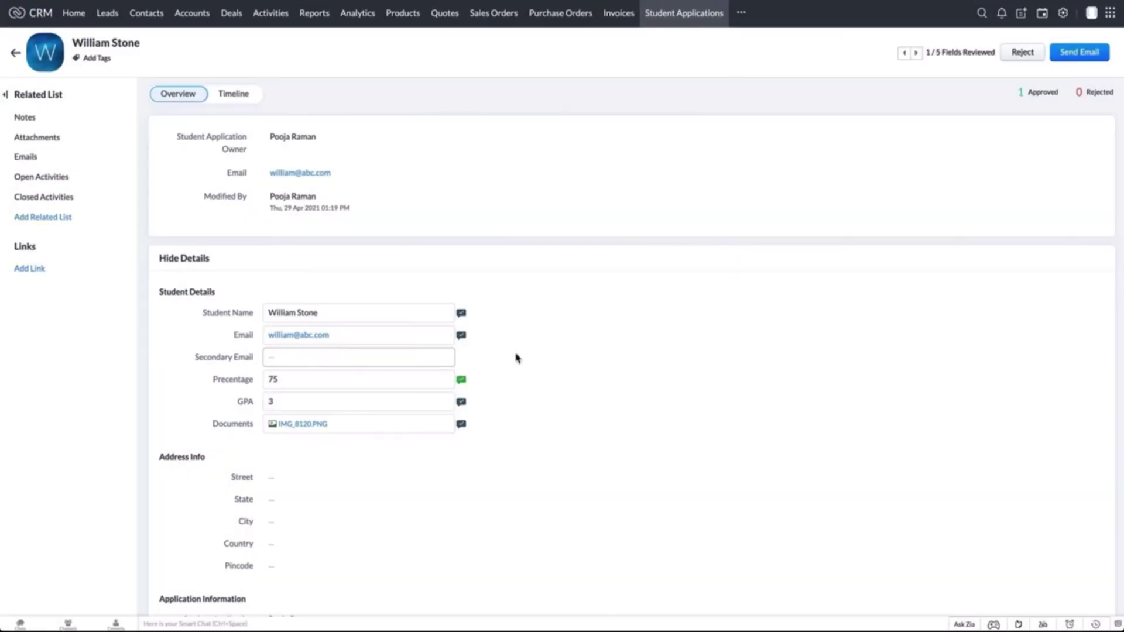
pyautogui.click(461, 401)
pyautogui.click(493, 472)
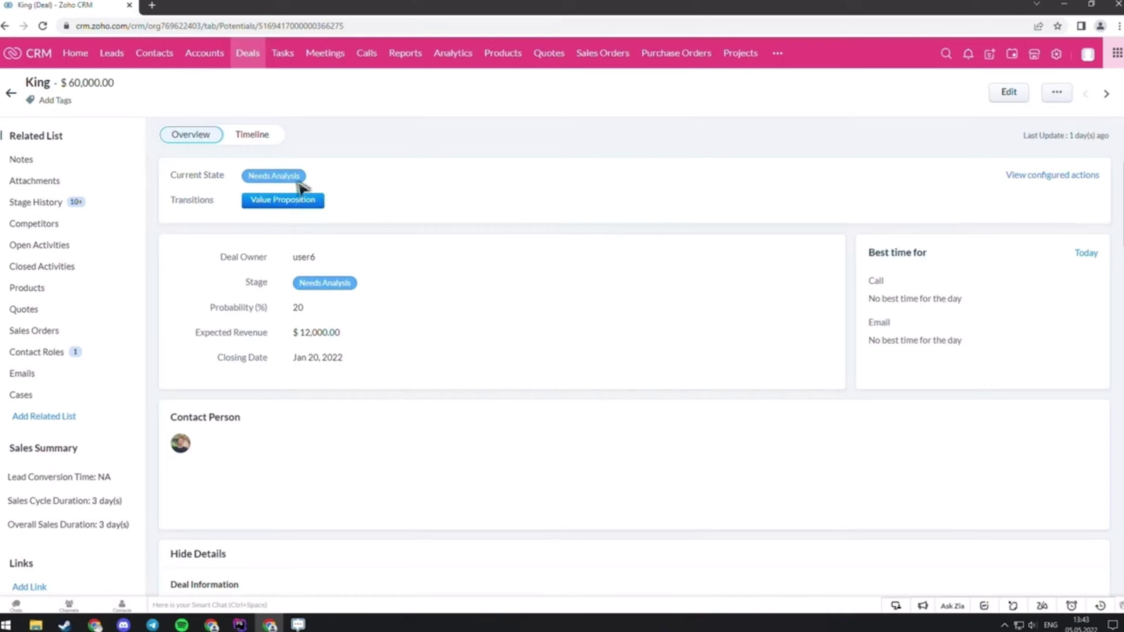
# Step: Create an fcsecfs WorkDrive folder, upload Шаблон .xlsx, and move the deal to Value Proposition
pyautogui.click(319, 203)
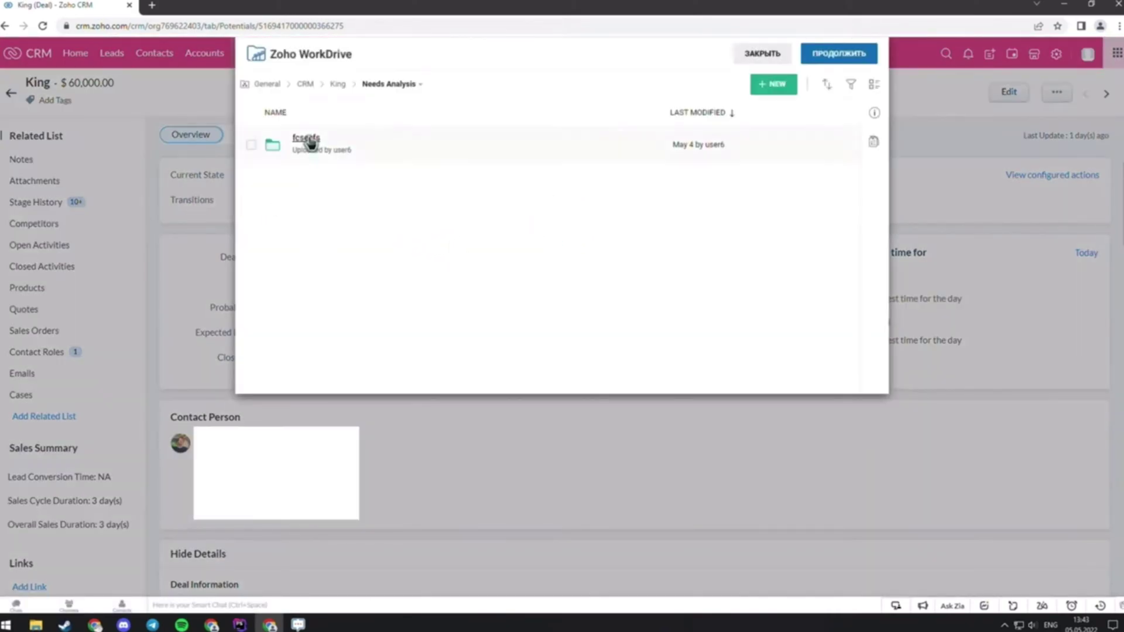
pyautogui.rightClick(359, 188)
pyautogui.click(395, 195)
pyautogui.write('fawfw')
pyautogui.press('Return')
pyautogui.click(439, 175)
pyautogui.rightClick(380, 243)
pyautogui.click(394, 272)
pyautogui.doubleClick(496, 348)
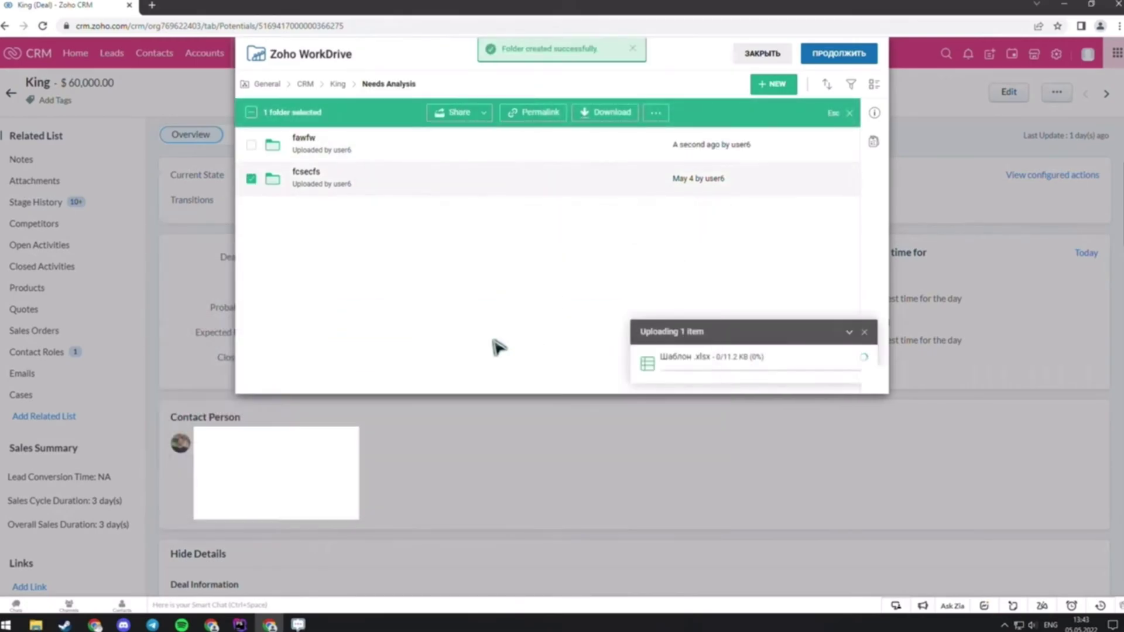
pyautogui.click(829, 54)
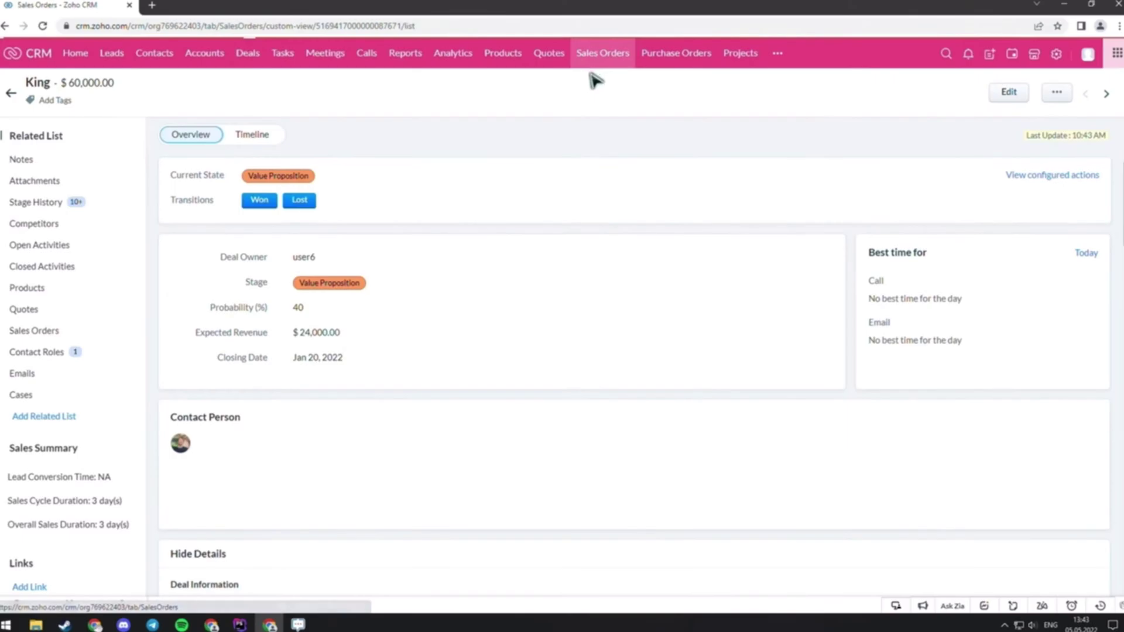
# Step: Create tasks for the Truhlar And Truhlar order's three items and view its open activities
pyautogui.click(602, 55)
pyautogui.click(295, 161)
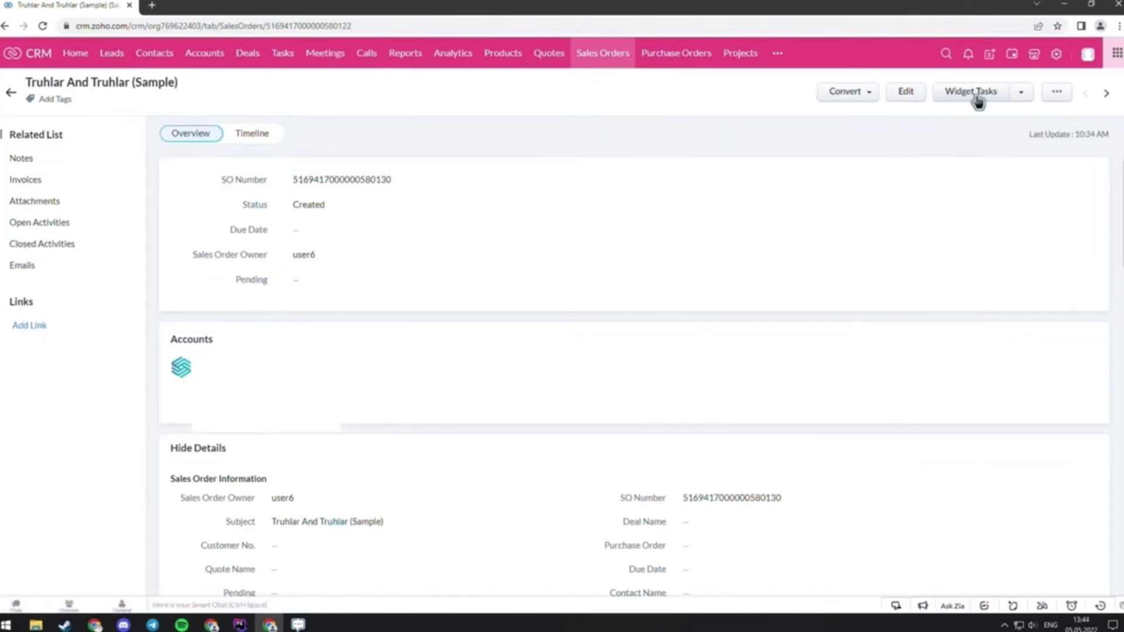
pyautogui.scroll(-5, 970, 167)
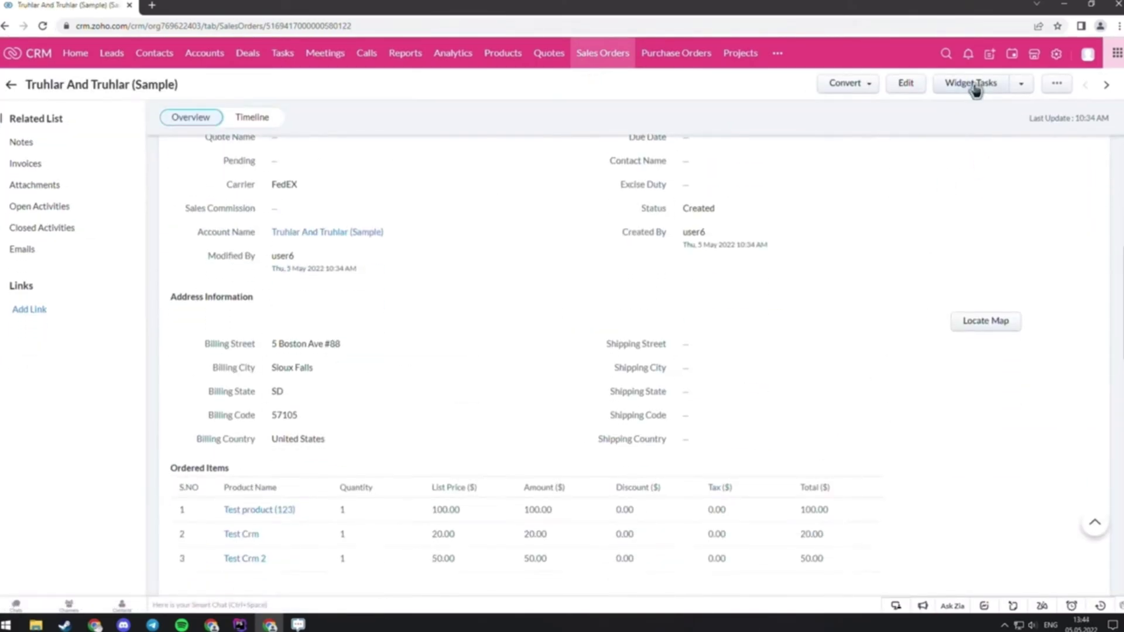
pyautogui.click(970, 83)
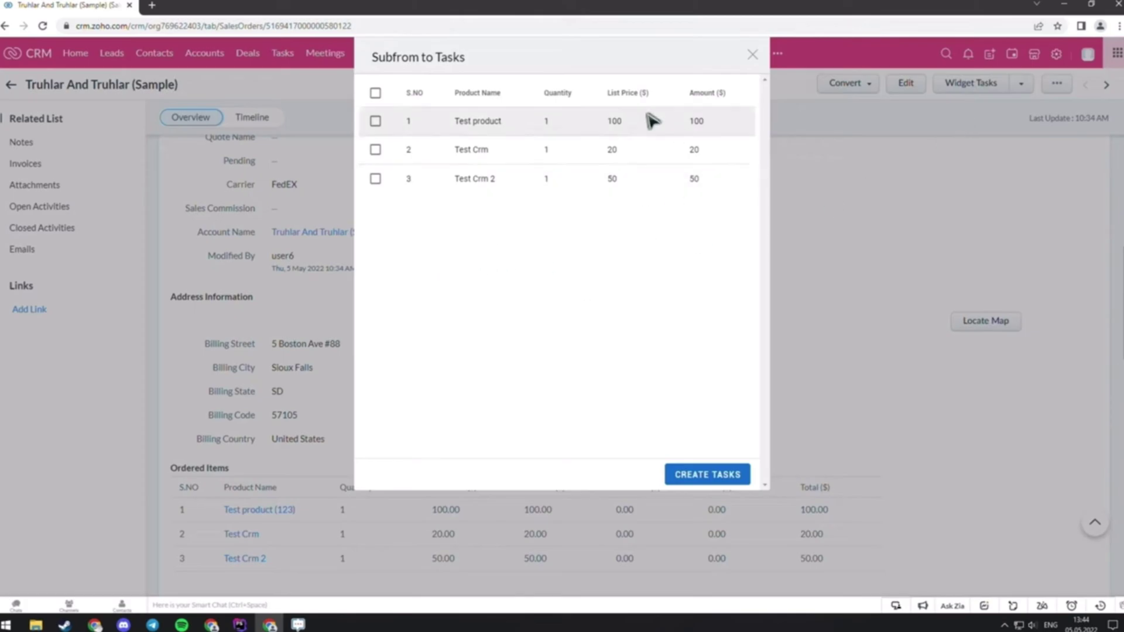
pyautogui.click(375, 92)
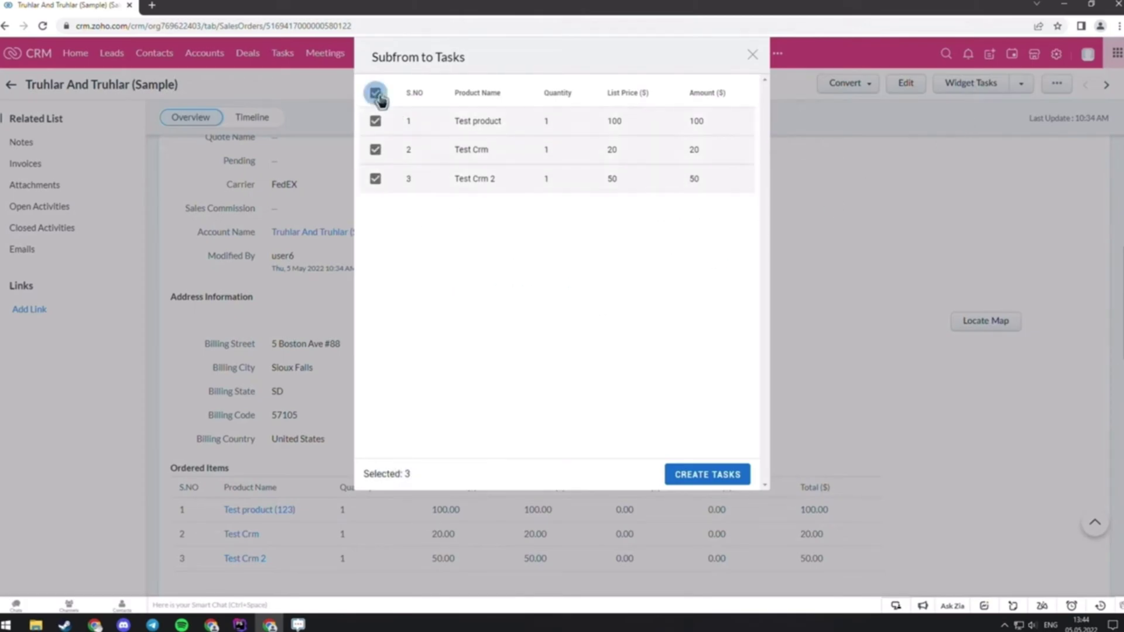
pyautogui.click(722, 478)
pyautogui.click(40, 222)
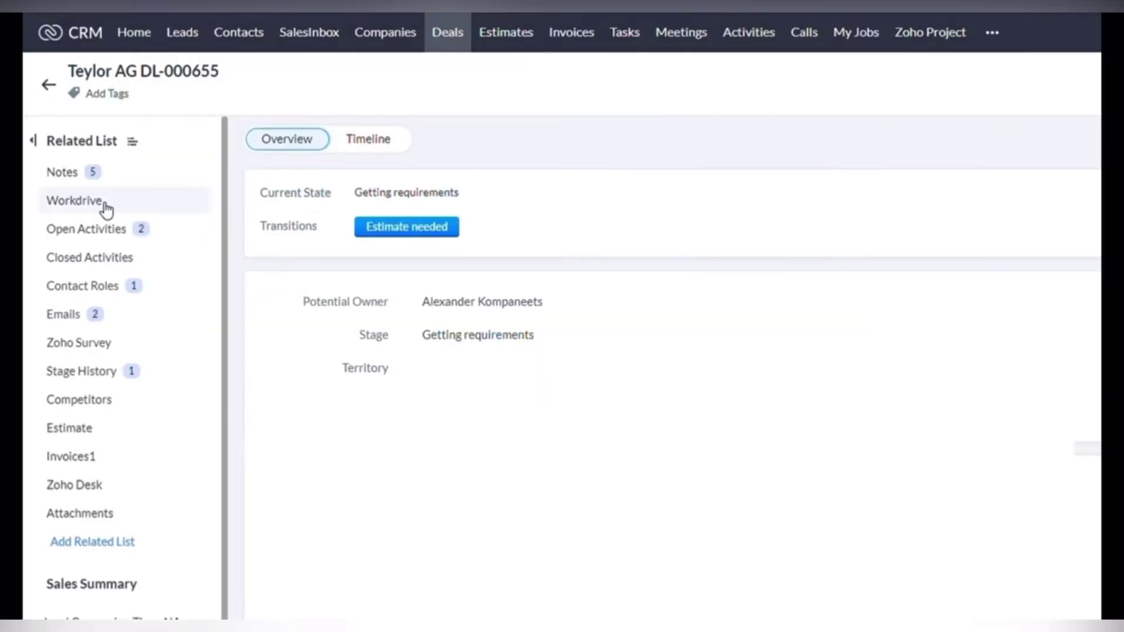
pyautogui.click(103, 203)
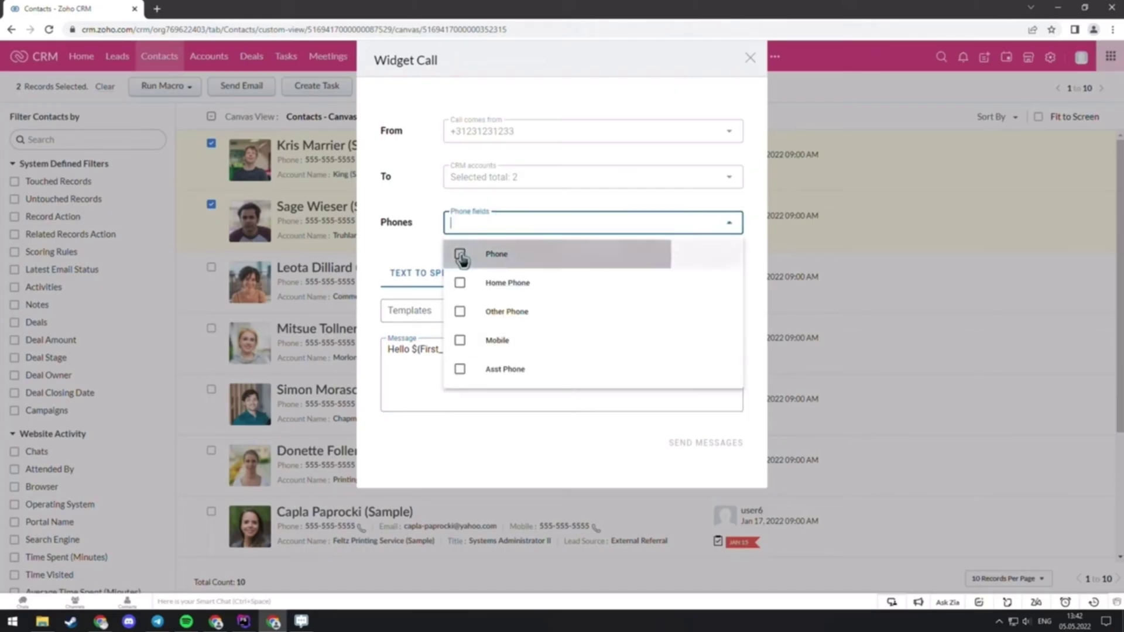
# Step: Set the call widget to Phone and Mobile fields, Test.mp3 audio and Test Template IVR
pyautogui.click(460, 255)
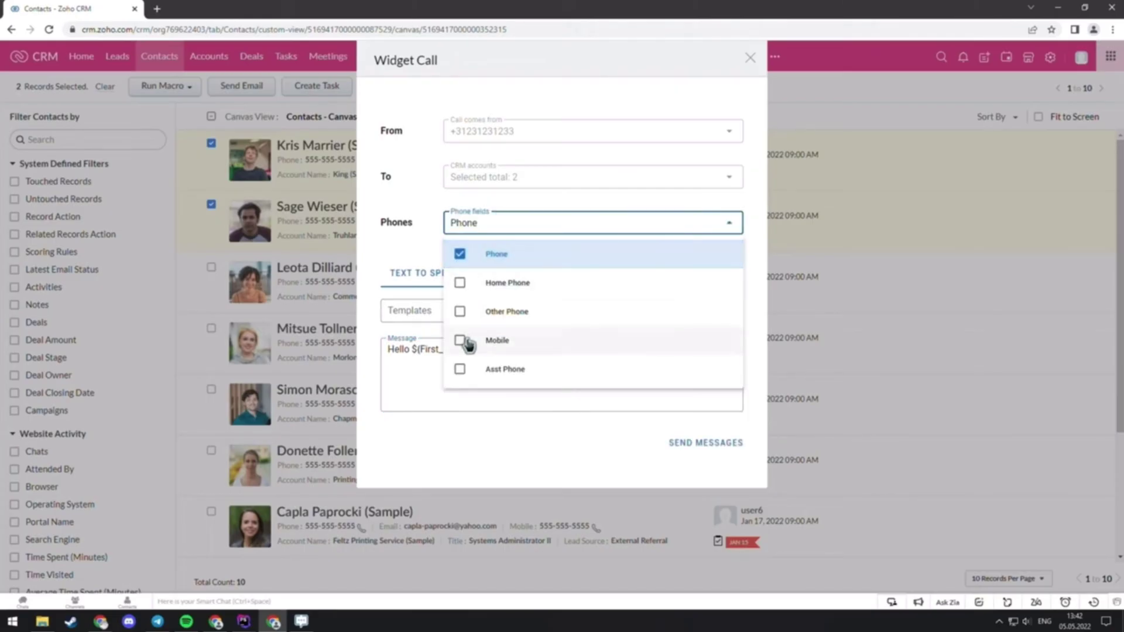
pyautogui.click(459, 339)
pyautogui.click(408, 253)
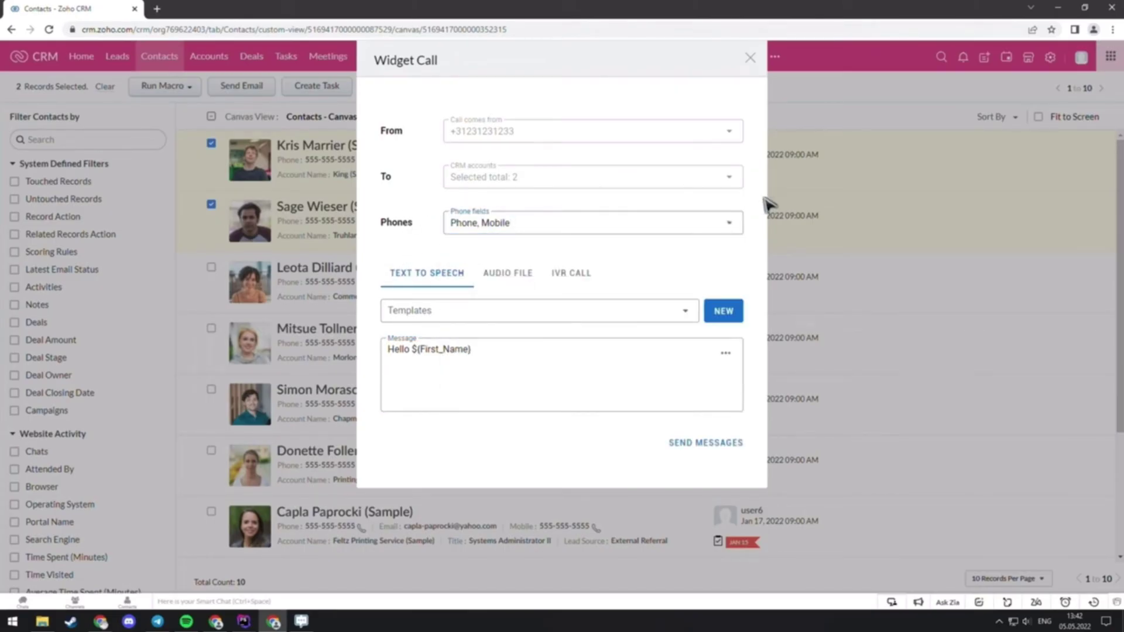
pyautogui.click(507, 274)
pyautogui.click(489, 355)
pyautogui.click(483, 387)
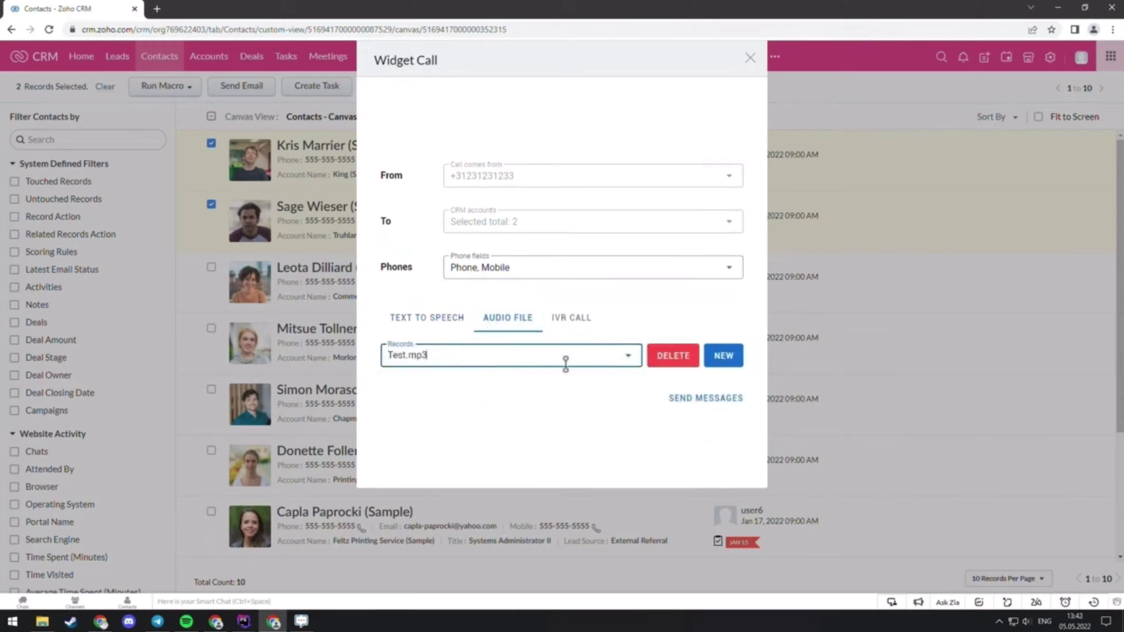
pyautogui.click(571, 318)
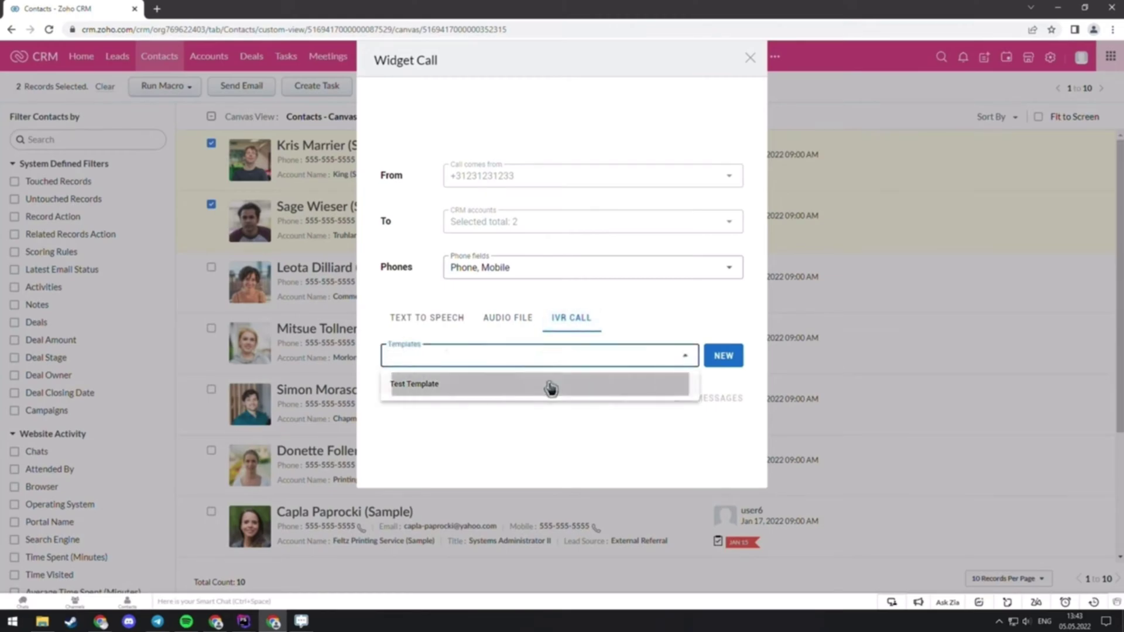
pyautogui.click(546, 354)
pyautogui.click(546, 386)
pyautogui.scroll(-1, 761, 352)
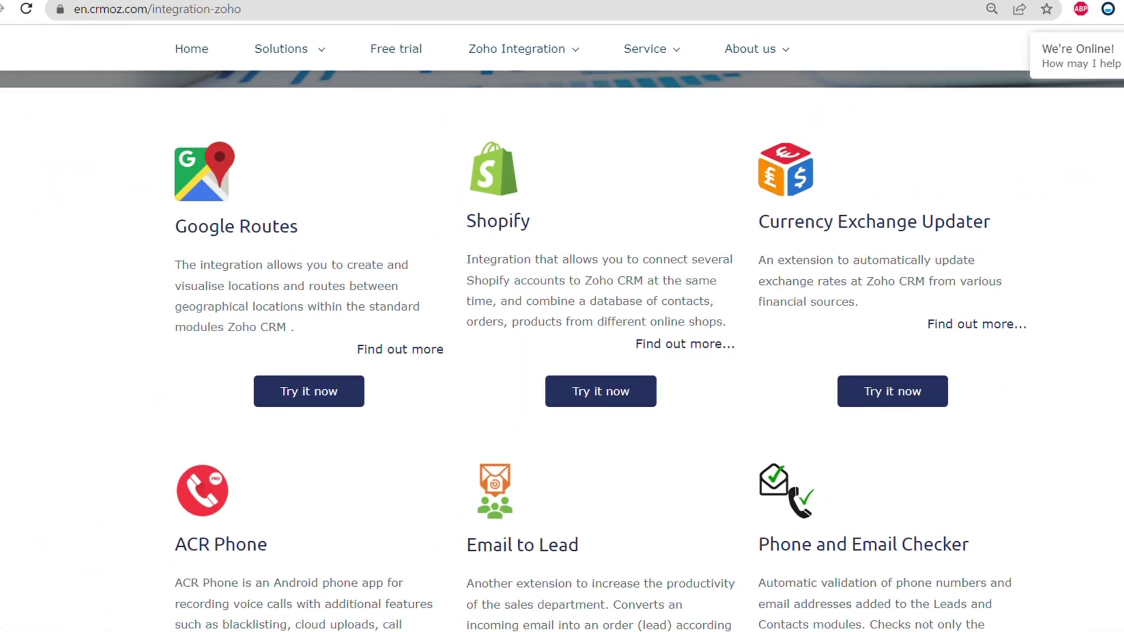
pyautogui.scroll(-4, 563, 351)
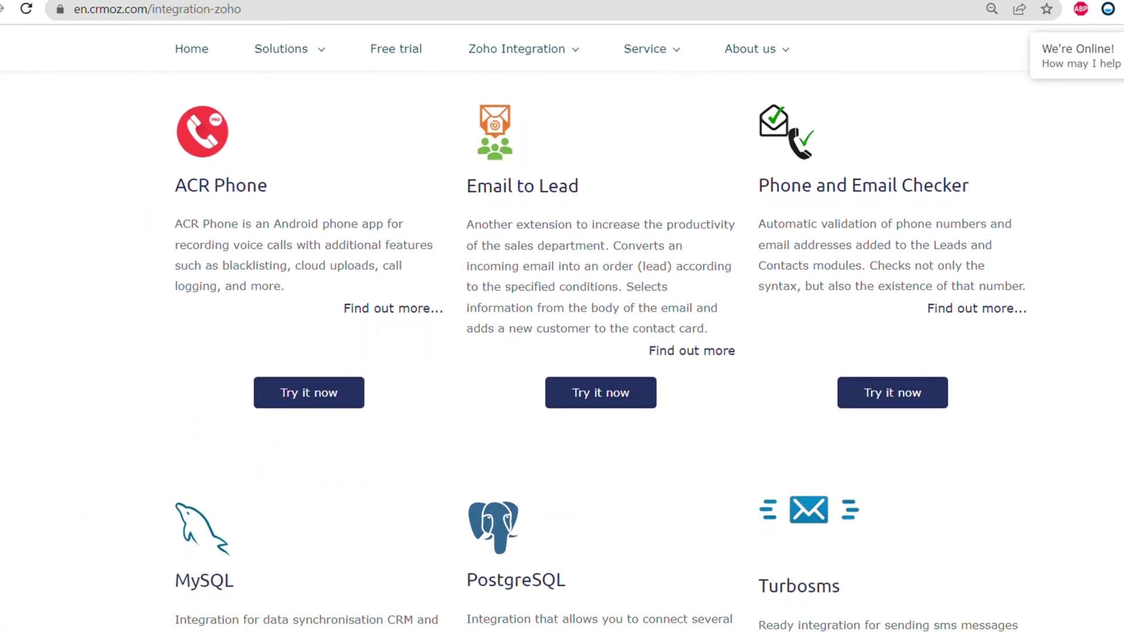
pyautogui.scroll(-3, 562, 351)
pyautogui.scroll(-2, 562, 352)
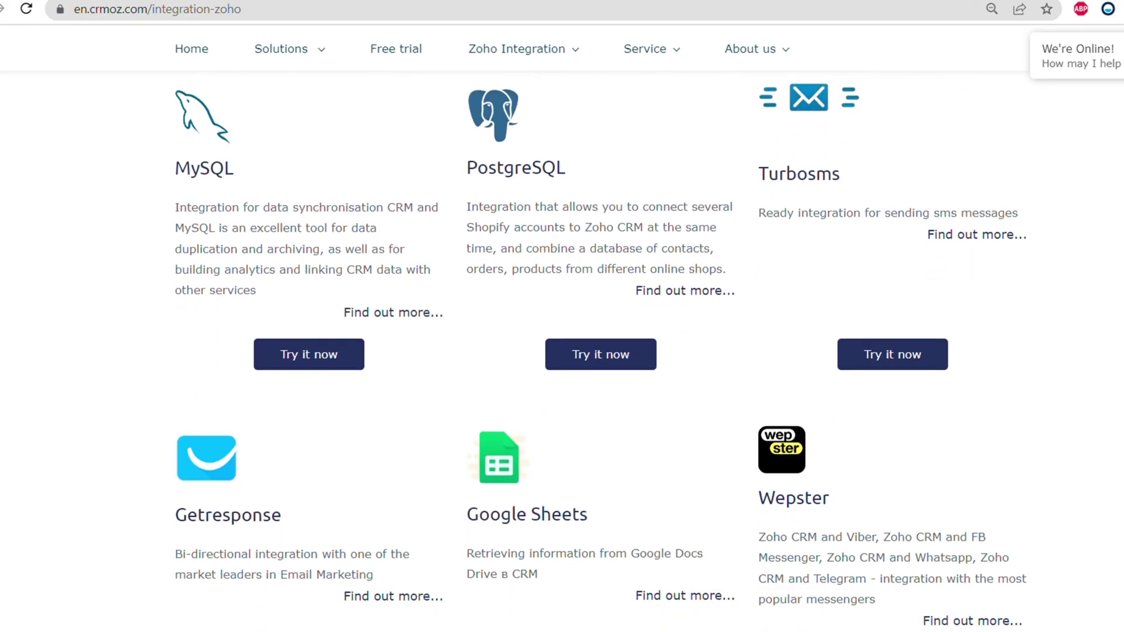
pyautogui.scroll(-3, 562, 351)
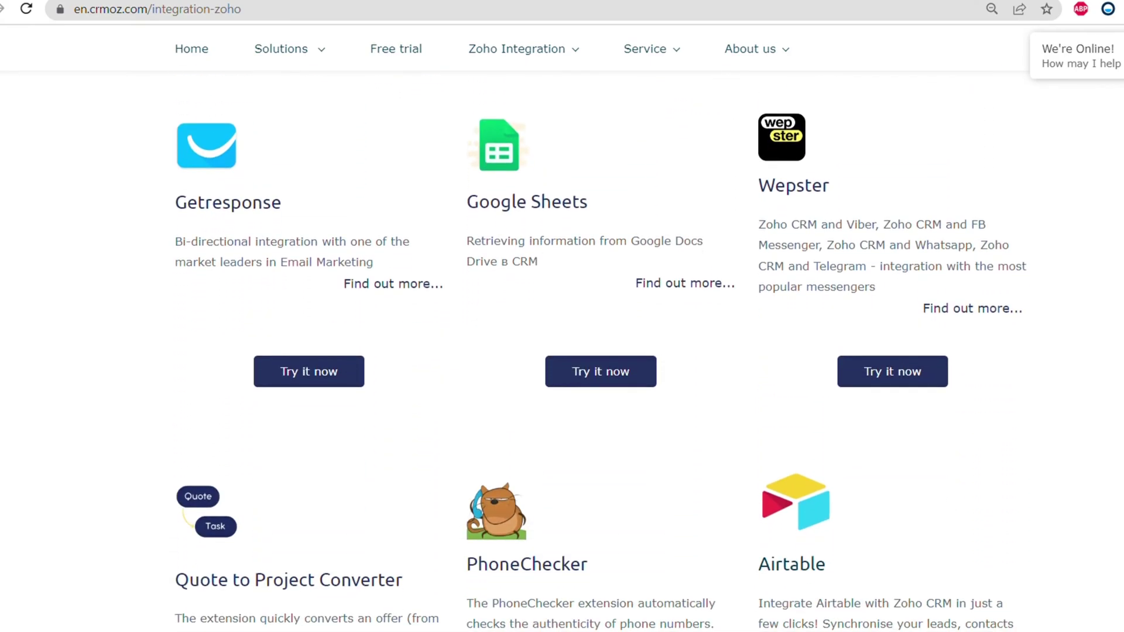
pyautogui.scroll(-2, 562, 351)
pyautogui.scroll(-2, 562, 352)
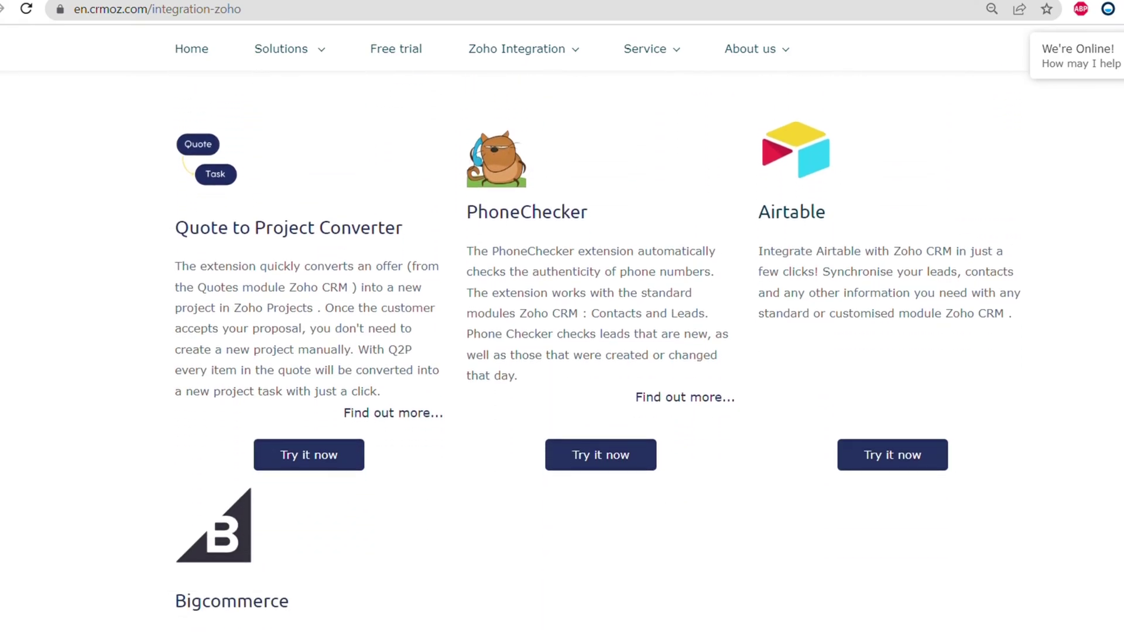
pyautogui.scroll(-2, 1, 359)
pyautogui.scroll(-1, 2, 360)
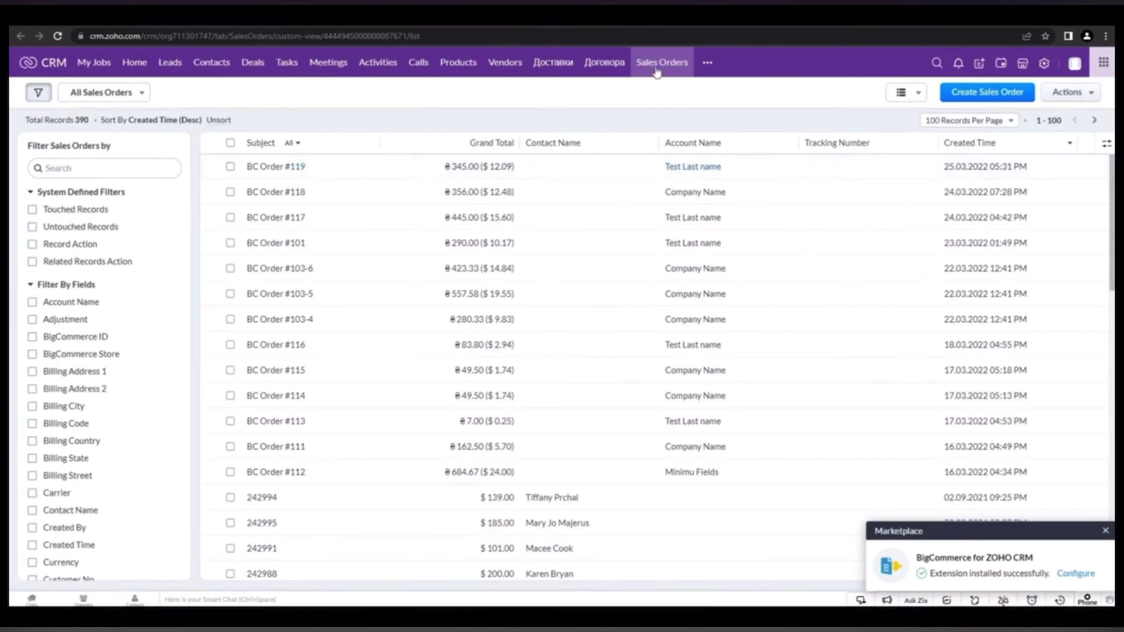
# Step: Refresh Sales Orders to import BigCommerce orders and open BC Order #101
pyautogui.click(657, 71)
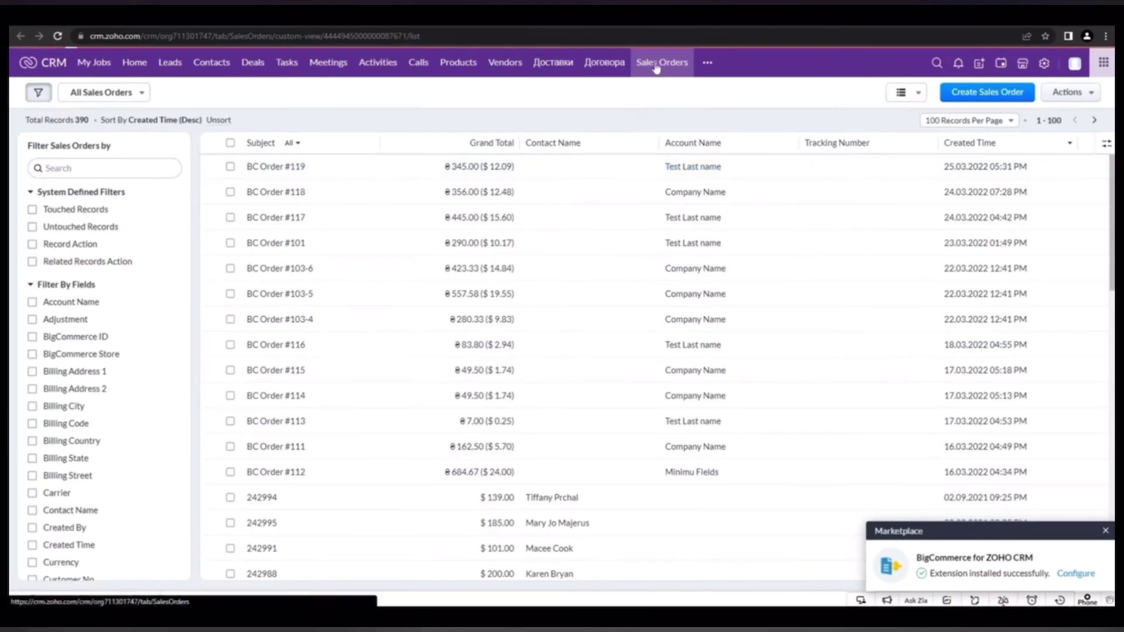
pyautogui.click(1107, 533)
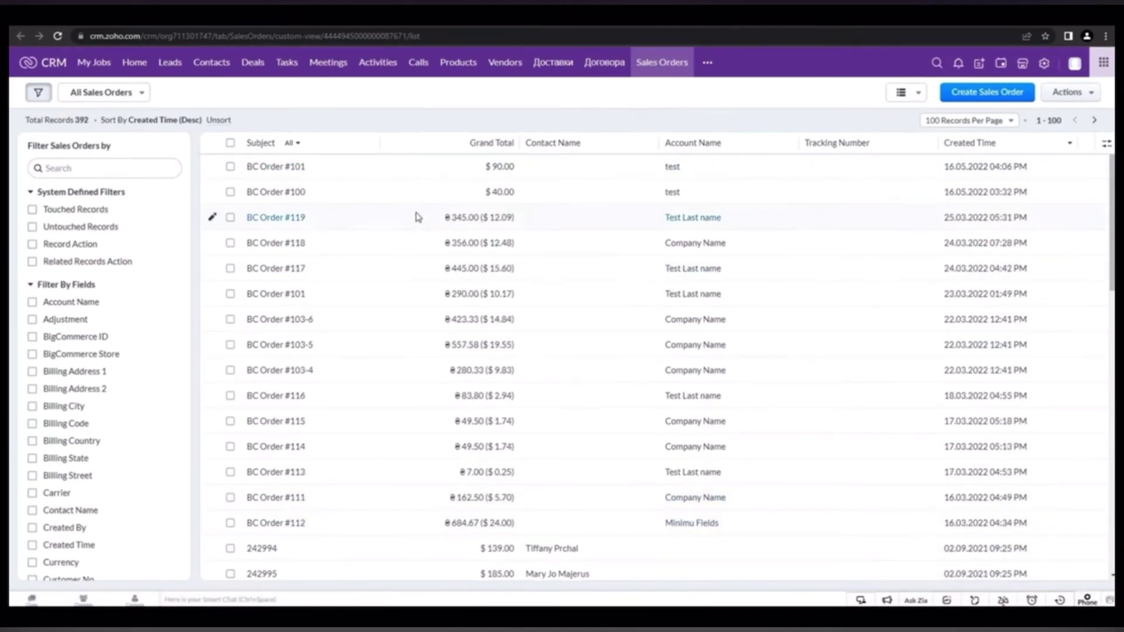
pyautogui.click(280, 167)
pyautogui.scroll(-1, 475, 240)
pyautogui.scroll(-2, 381, 376)
pyautogui.scroll(-1, 413, 309)
pyautogui.scroll(-2, 401, 357)
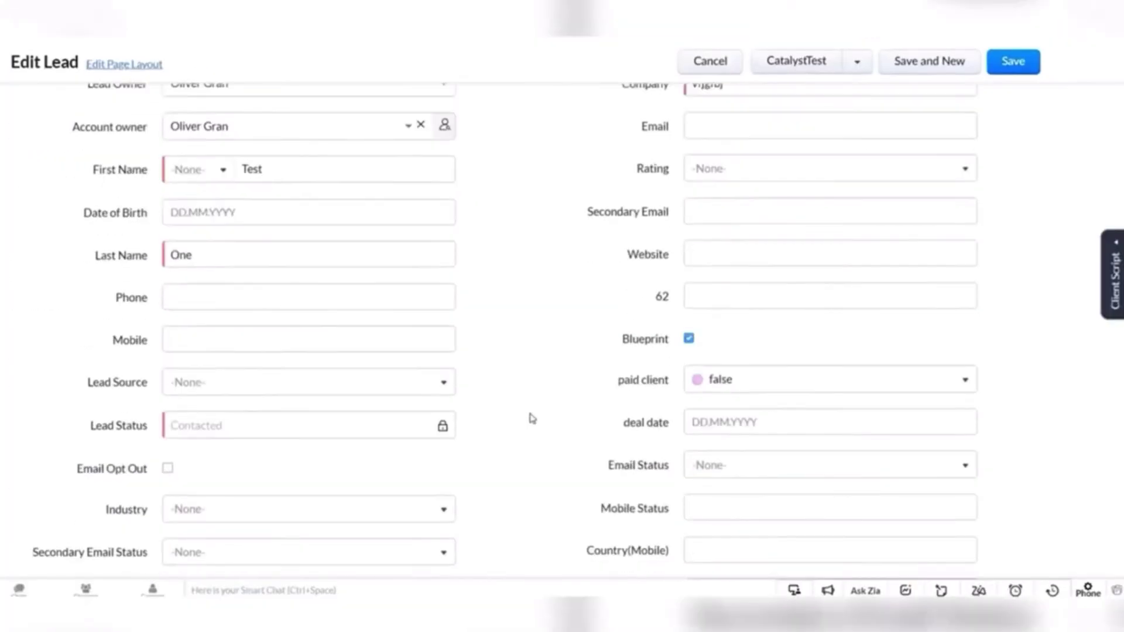
pyautogui.scroll(-5, 530, 418)
# Step: Save the lead's street address and Paris city, then turn on automatic call recording
pyautogui.click(314, 339)
pyautogui.click(297, 376)
pyautogui.click(260, 431)
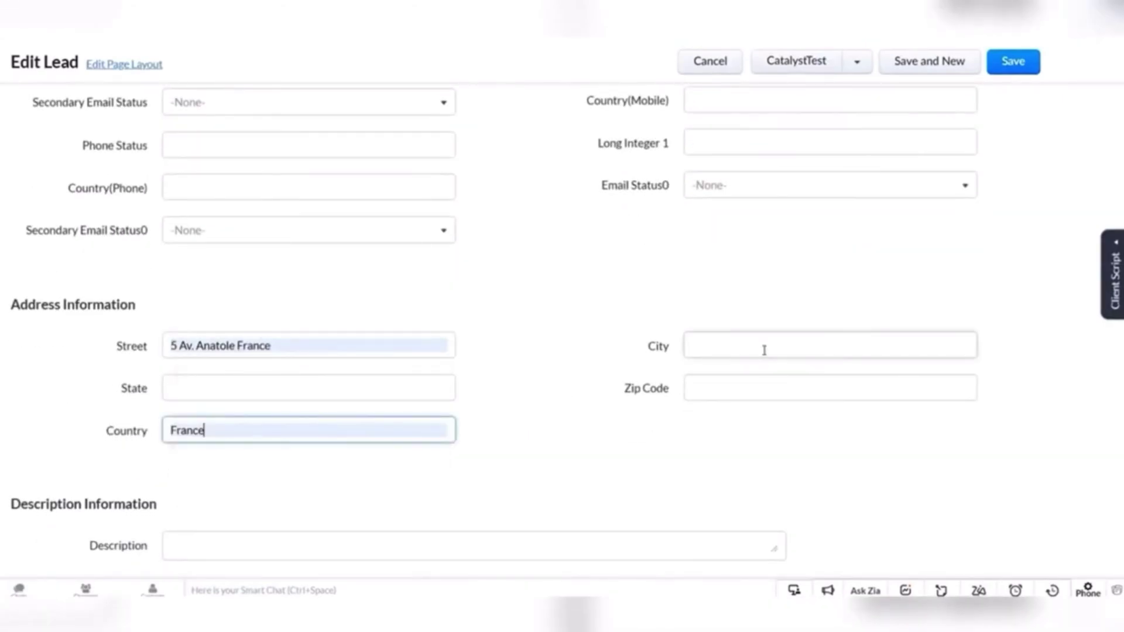
pyautogui.click(765, 350)
pyautogui.write('Paris')
pyautogui.click(735, 371)
pyautogui.click(1013, 63)
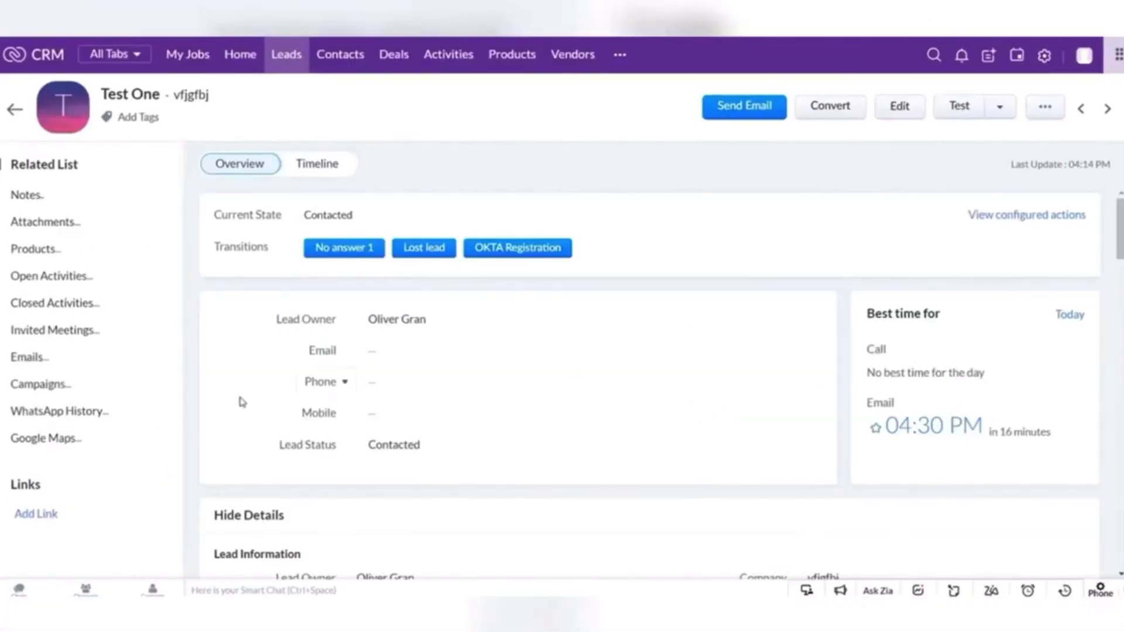
pyautogui.click(88, 434)
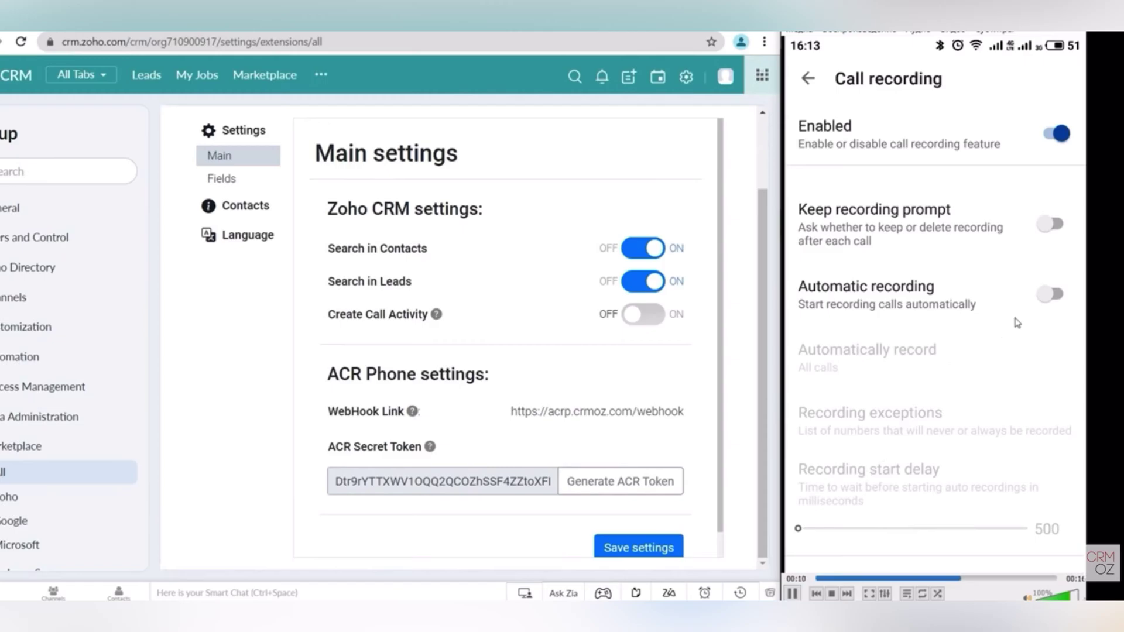
pyautogui.click(1030, 318)
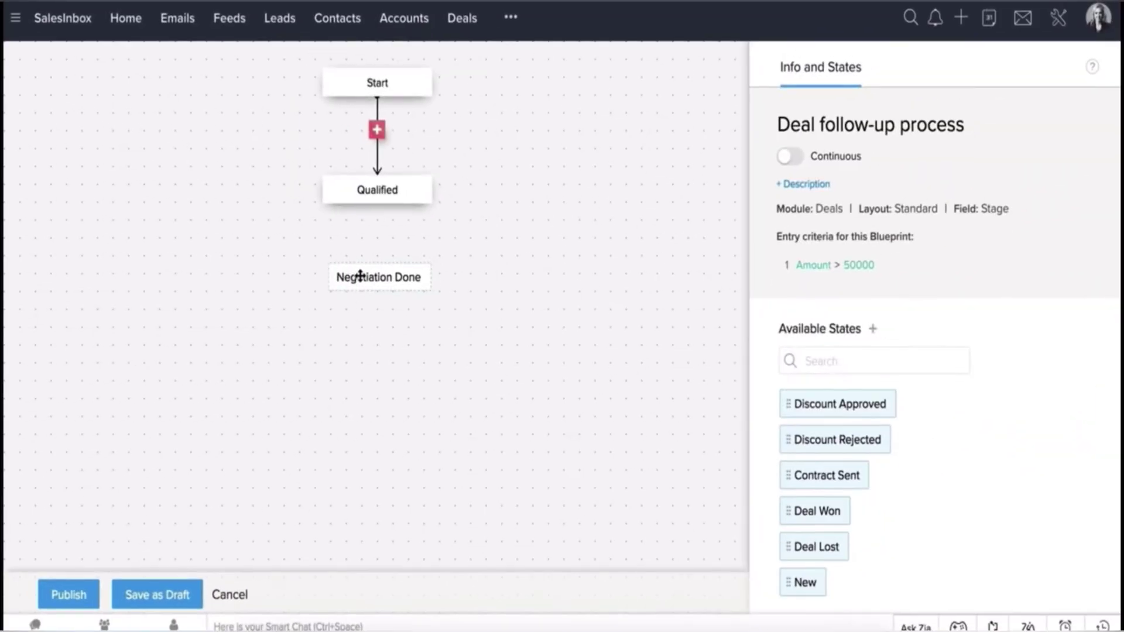
# Step: Place Negotiation Done, Discount Approved/Rejected, Contract Sent, Deal Won and Deal Lost on the blueprint
pyautogui.moveTo(815, 402)
pyautogui.mouseDown()
pyautogui.moveTo(120, 358)
pyautogui.moveTo(622, 348)
pyautogui.moveTo(378, 395)
pyautogui.mouseUp()
pyautogui.moveTo(831, 364); pyautogui.dragTo(134, 452)
pyautogui.moveTo(798, 366); pyautogui.dragTo(638, 467)
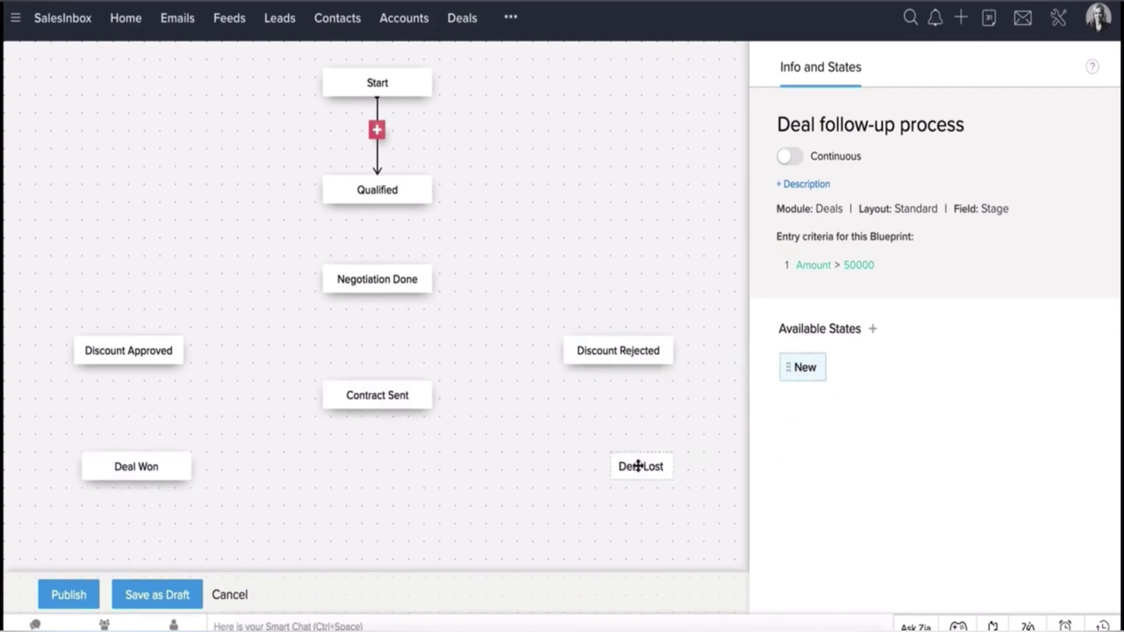
# Step: Draw transitions from Qualified through the discount states to Won/Lost, and confirm the Discount validation
pyautogui.moveTo(377, 200)
pyautogui.mouseDown()
pyautogui.moveTo(377, 263)
pyautogui.moveTo(118, 329)
pyautogui.mouseUp()
pyautogui.moveTo(431, 282)
pyautogui.mouseDown()
pyautogui.moveTo(580, 331)
pyautogui.moveTo(619, 327)
pyautogui.mouseUp()
pyautogui.moveTo(183, 344)
pyautogui.mouseDown()
pyautogui.moveTo(316, 384)
pyautogui.moveTo(137, 443)
pyautogui.mouseUp()
pyautogui.moveTo(431, 387); pyautogui.dragTo(663, 444)
pyautogui.moveTo(562, 343); pyautogui.dragTo(377, 303)
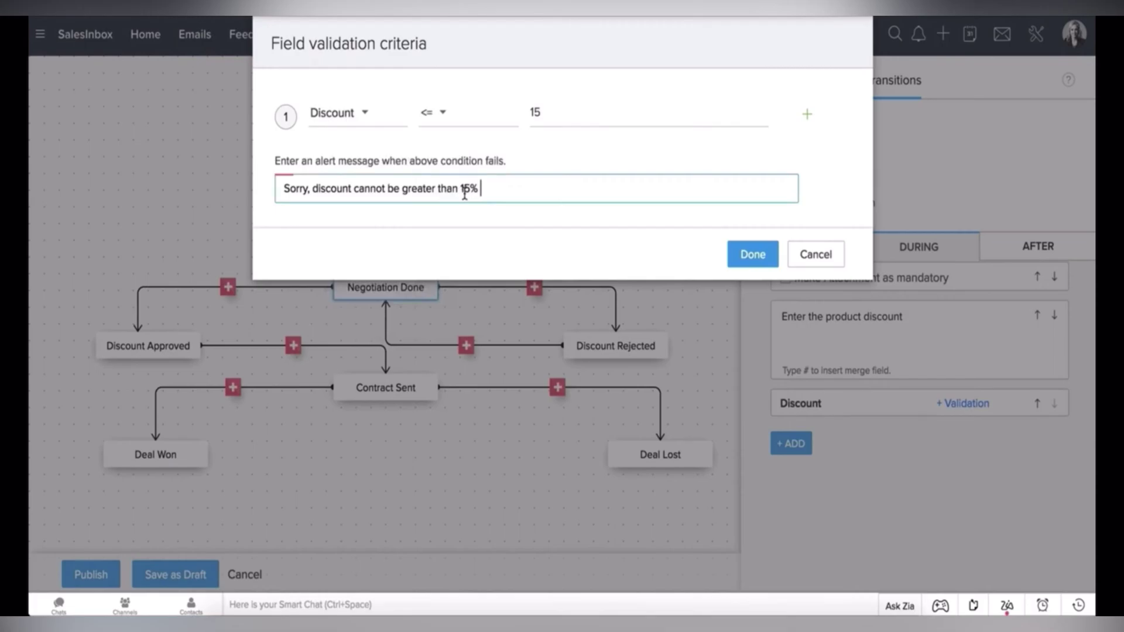
pyautogui.click(751, 256)
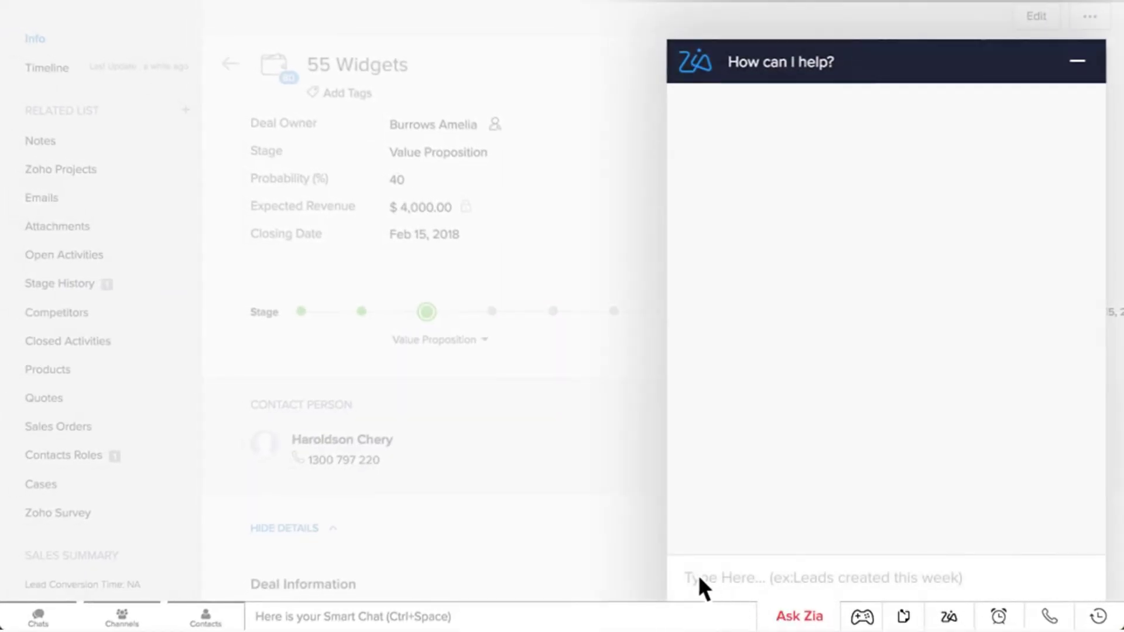
# Step: Send Zia three questions: a leads-by-source chart, lead counts by source, and monthly revenue
pyautogui.click(694, 582)
pyautogui.write('Show me')
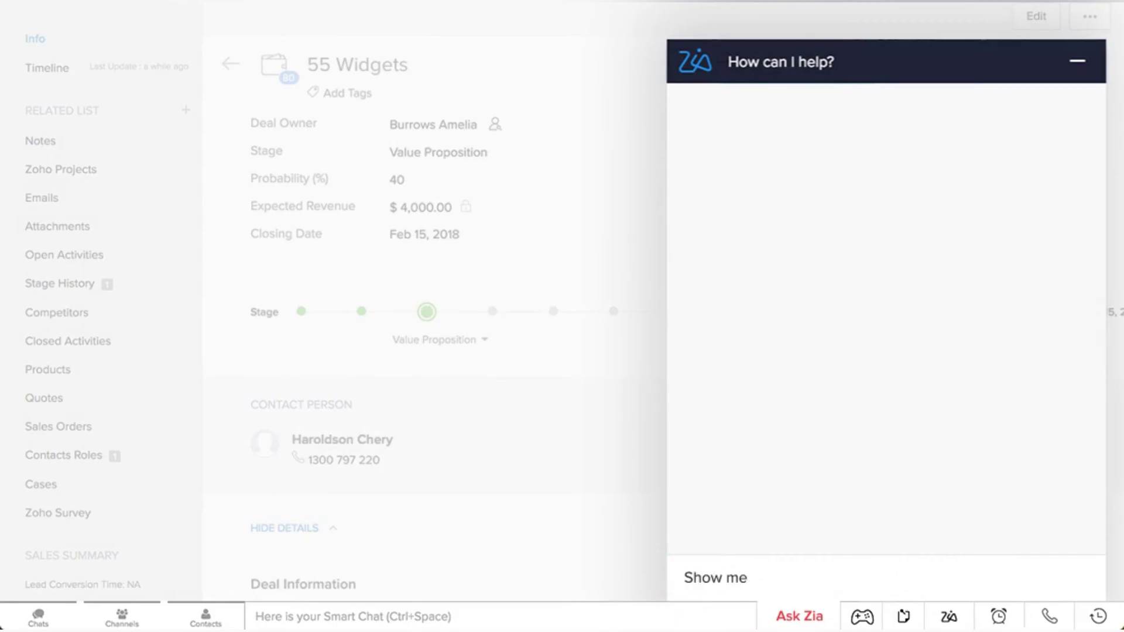
pyautogui.write(' a chart of leads created this month by lead source')
pyautogui.press('Return')
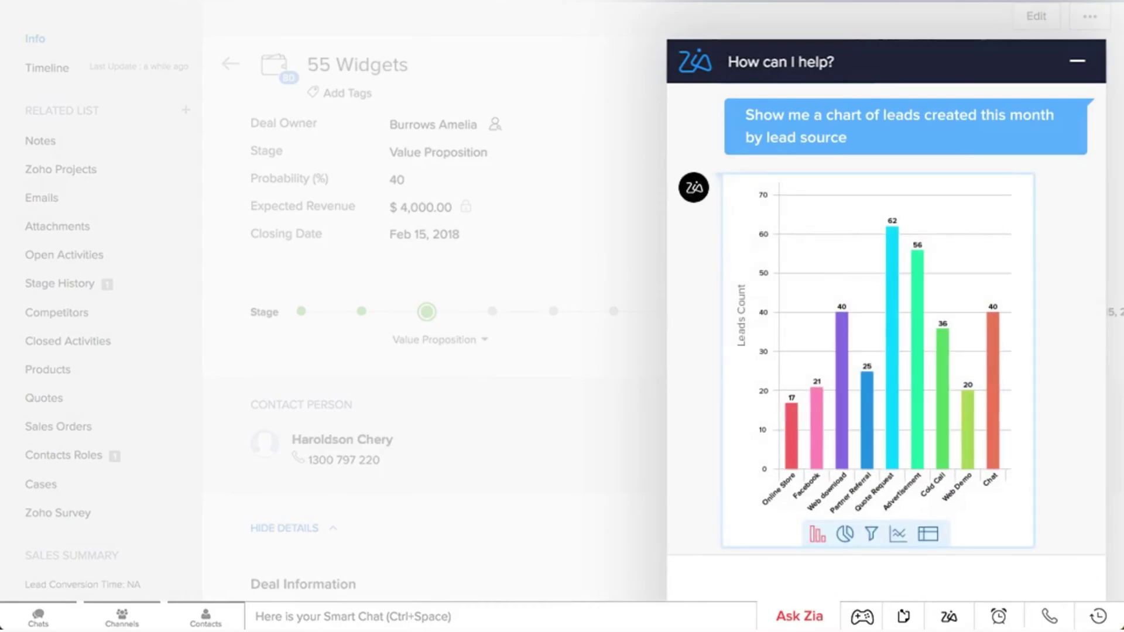
pyautogui.write('Show me the number')
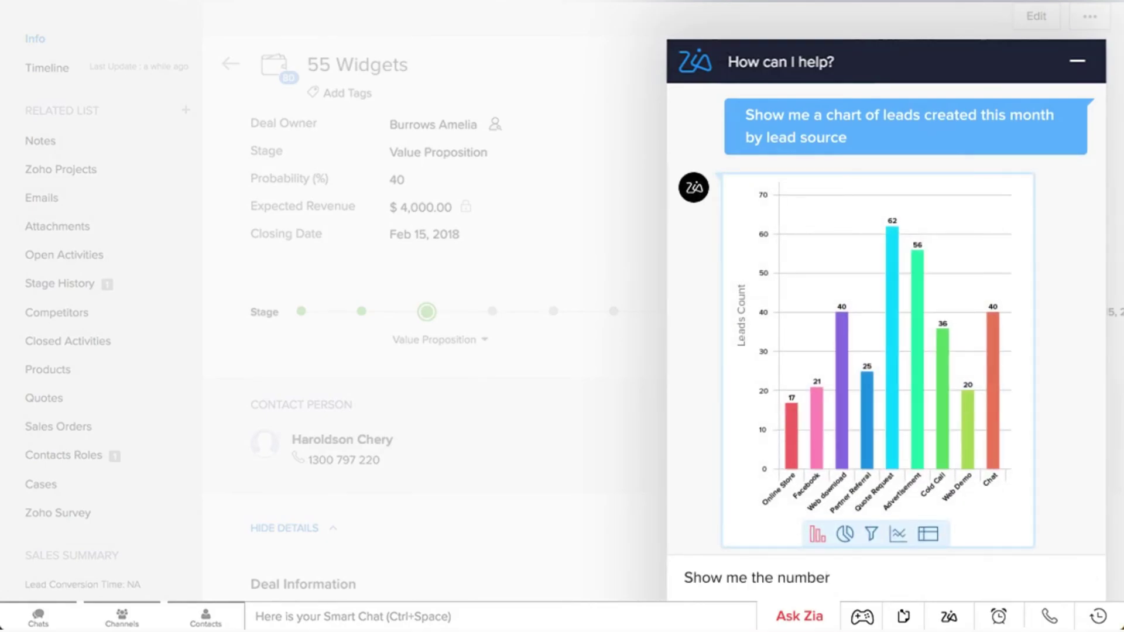
pyautogui.write(' of leads created this month by lead source')
pyautogui.press('Return')
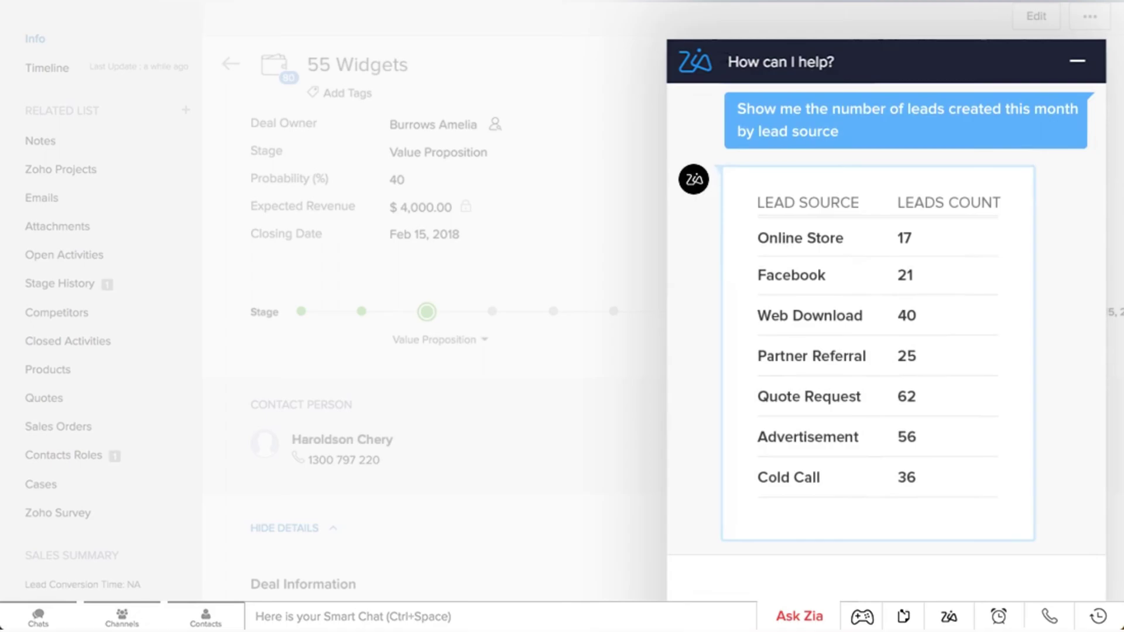
pyautogui.write('What is the revenue this mon')
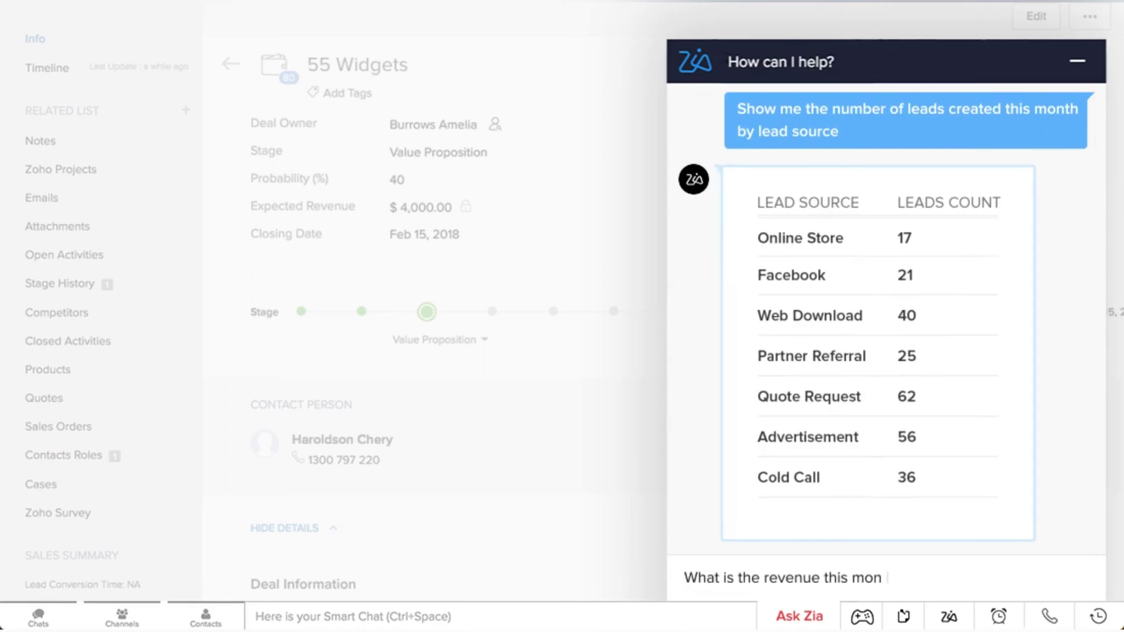
pyautogui.write('th?')
pyautogui.press('Return')
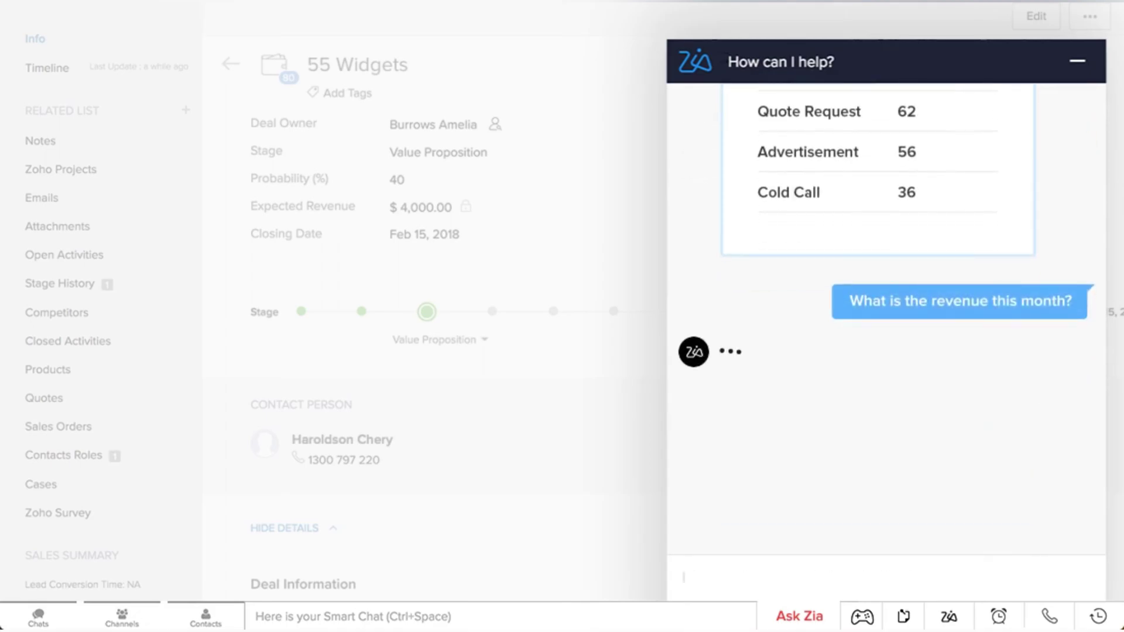